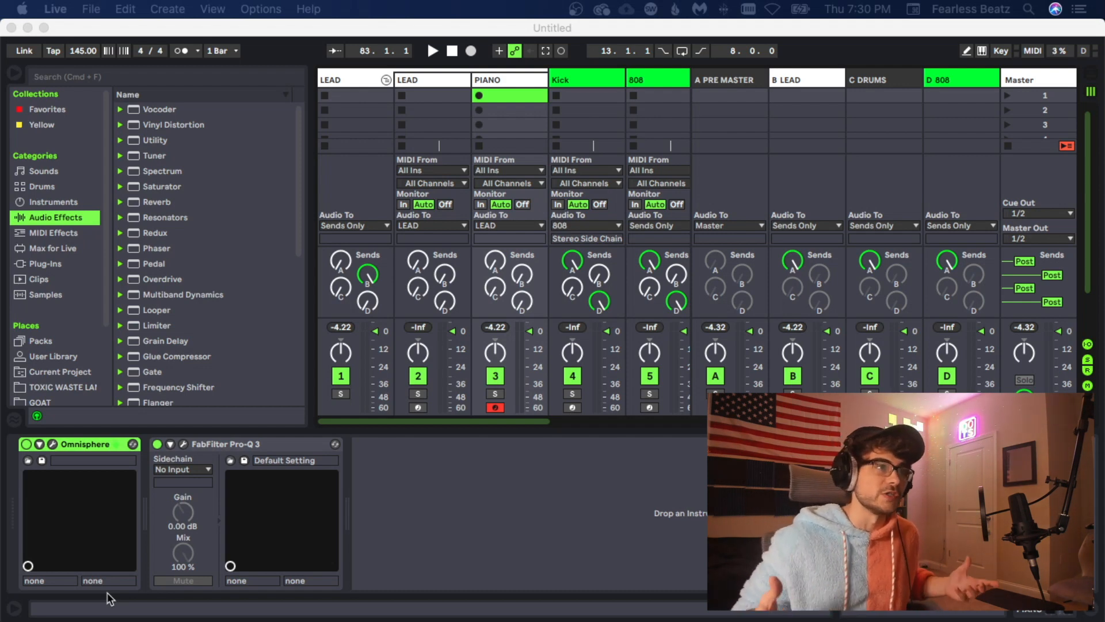
# Arm the LEAD MIDI track for recording, and show its D# MAJOR clip in the note editor and play it back
pyautogui.click(418, 407)
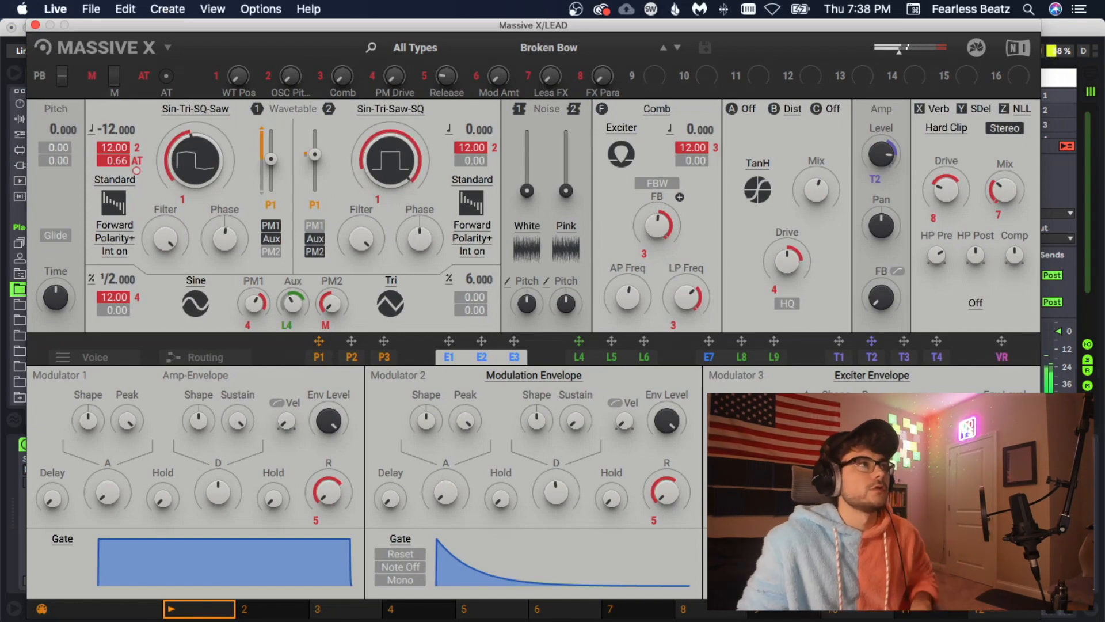
pyautogui.click(35, 26)
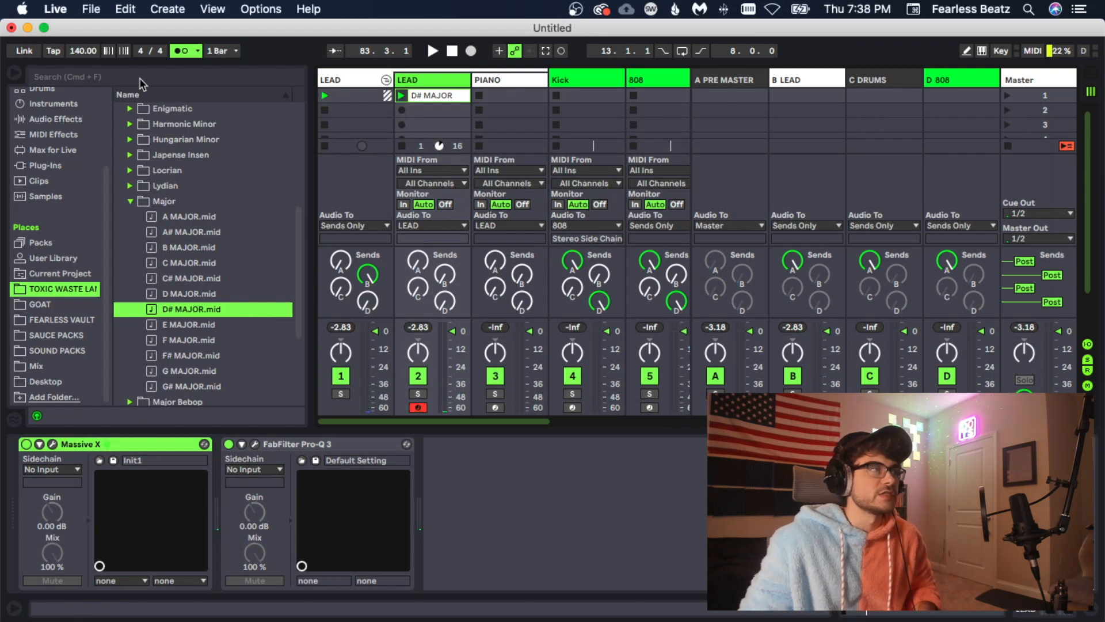
pyautogui.hotkey('shift', 'Tab')
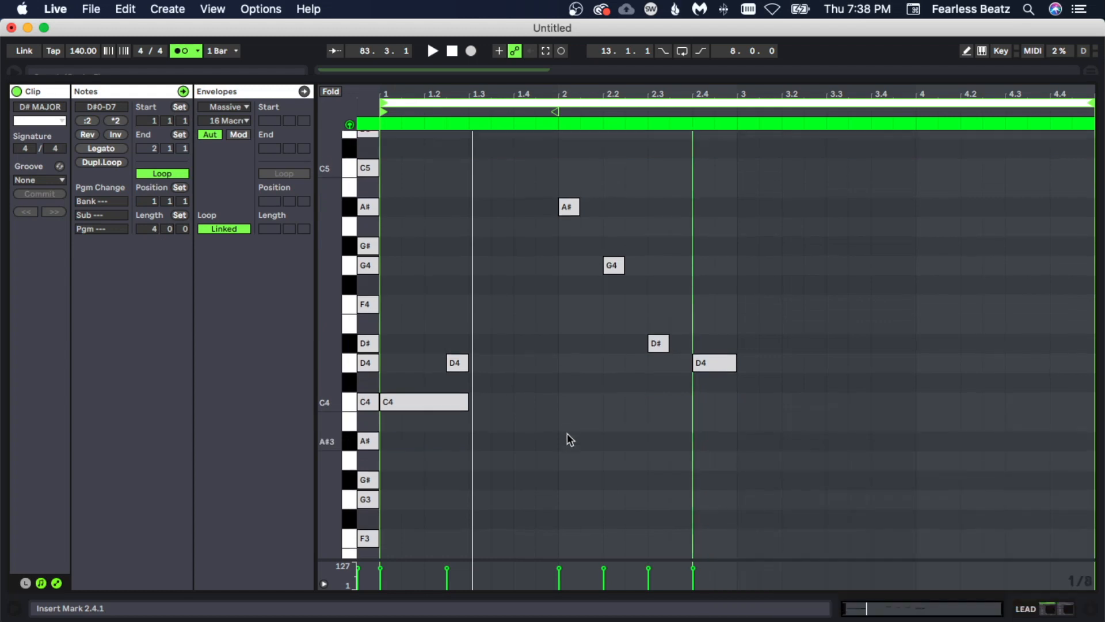
pyautogui.press('space')
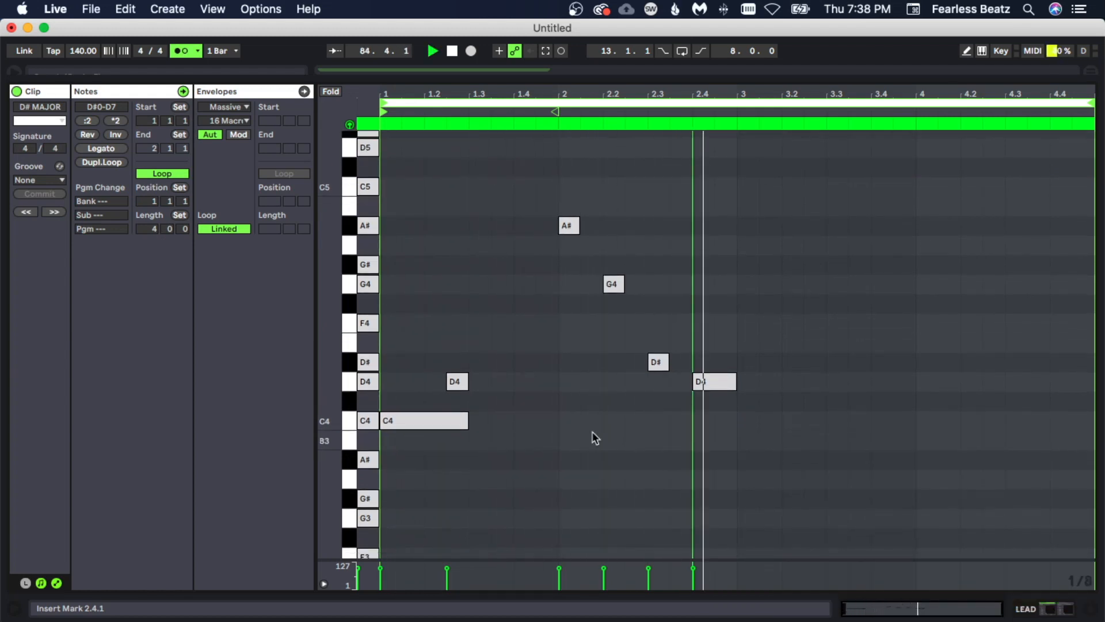
pyautogui.press('space')
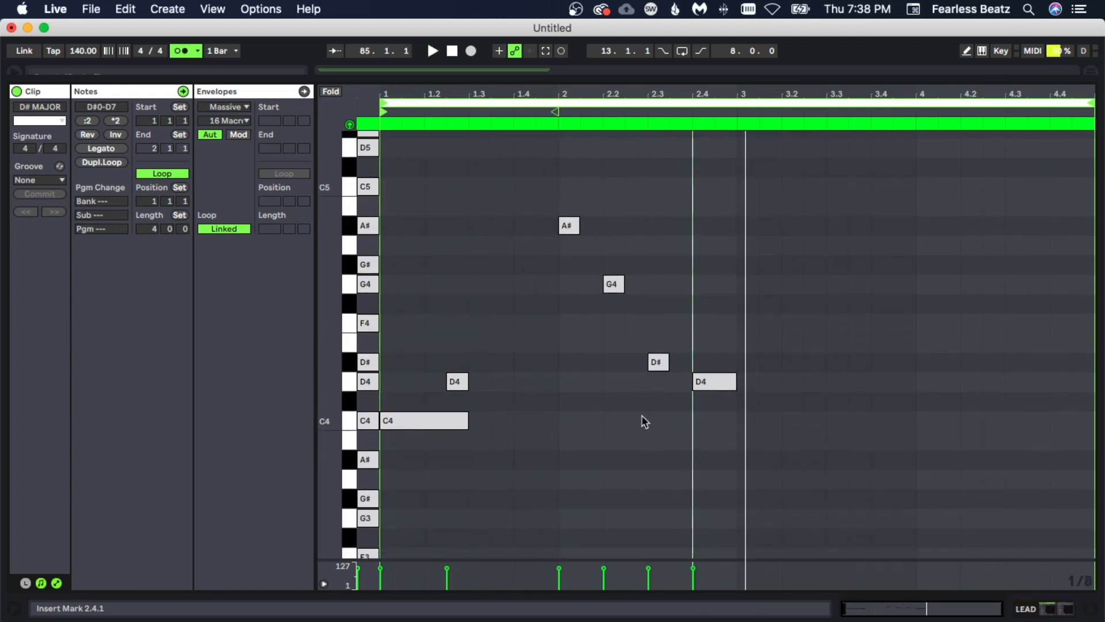
# Layer an F4 note of equal length over the opening C4 note, removing the D#4 between them
pyautogui.moveTo(410, 334); pyautogui.dragTo(407, 394)
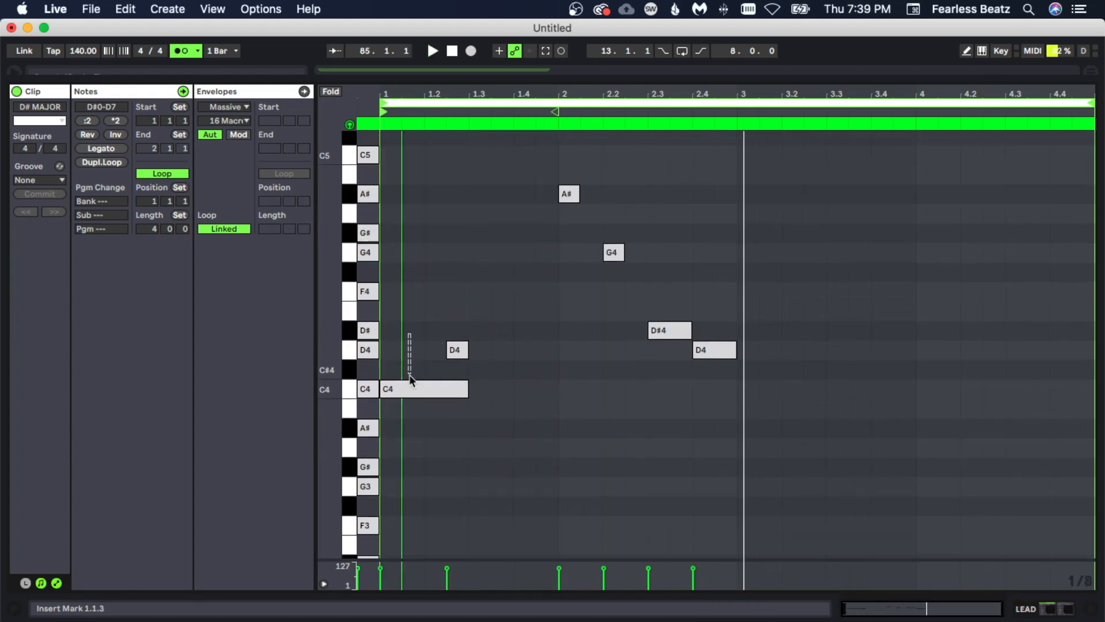
pyautogui.scroll(-2, 405, 415)
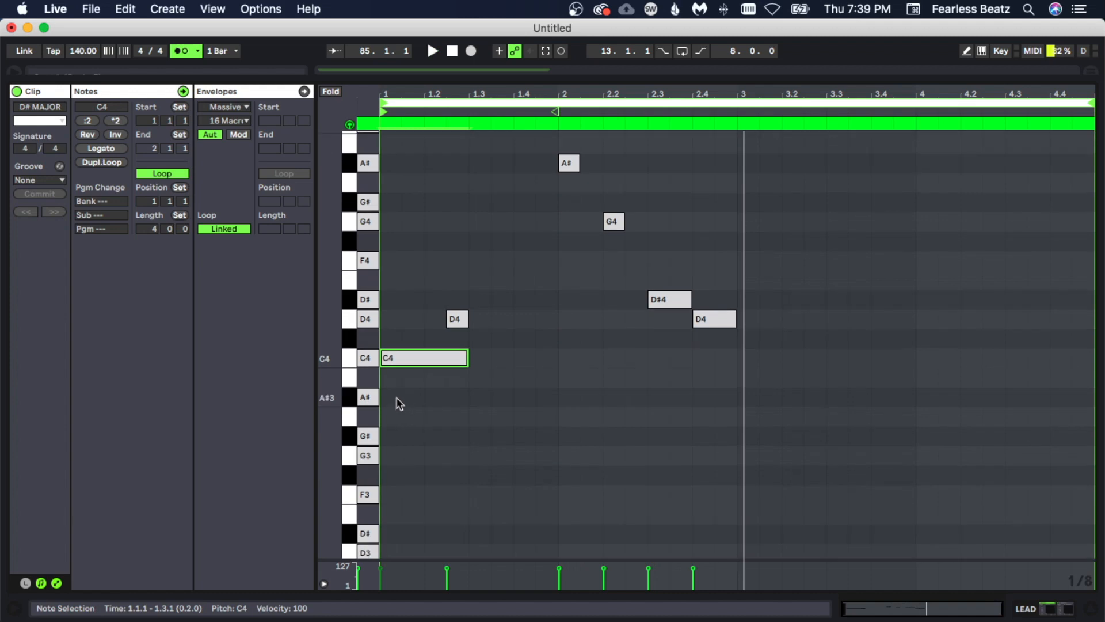
pyautogui.moveTo(405, 356); pyautogui.dragTo(404, 262)
pyautogui.press('space')
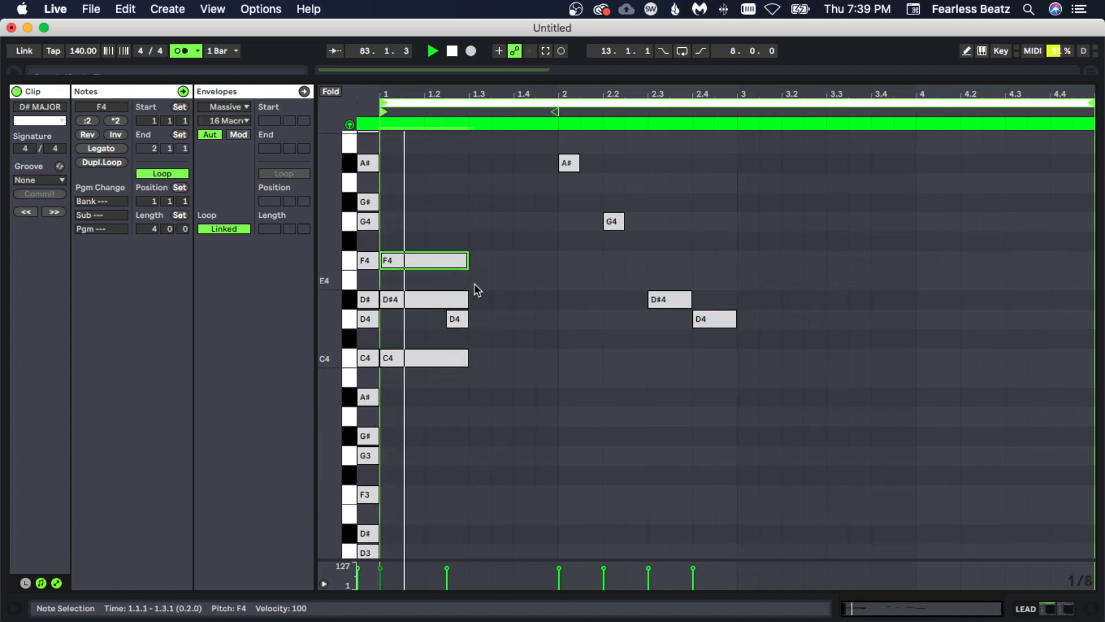
pyautogui.press('space')
pyautogui.doubleClick(427, 301)
pyautogui.press('space')
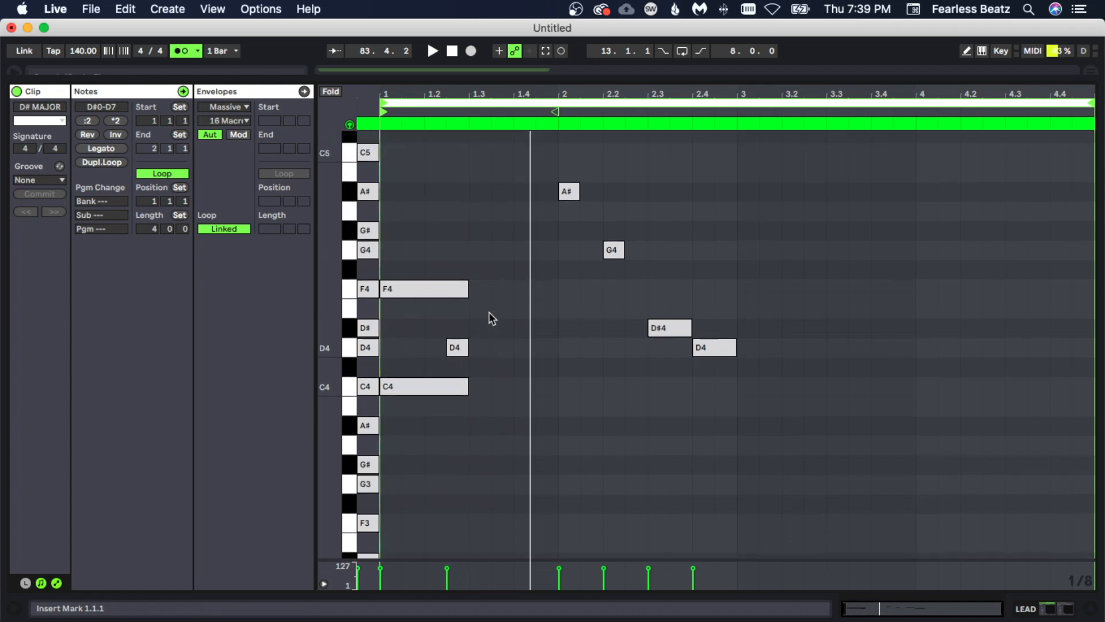
# Rework the bar 2 run to A#4, G4, F4, D#4 and D4, deleting the extra G#4 note
pyautogui.moveTo(702, 358); pyautogui.dragTo(724, 380)
pyautogui.press('space')
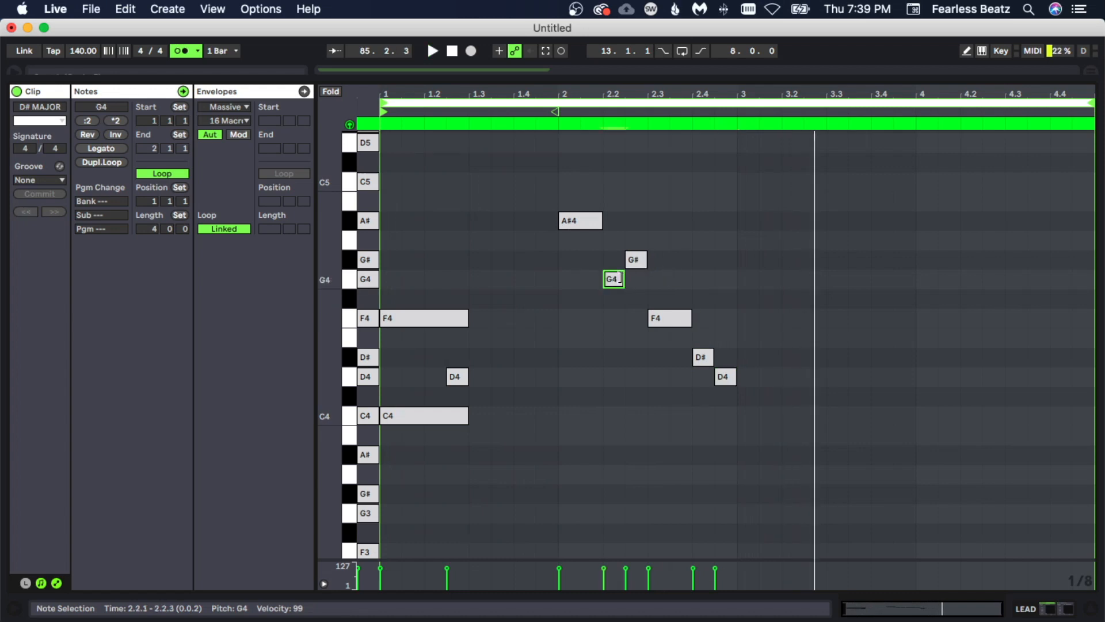
pyautogui.doubleClick(639, 261)
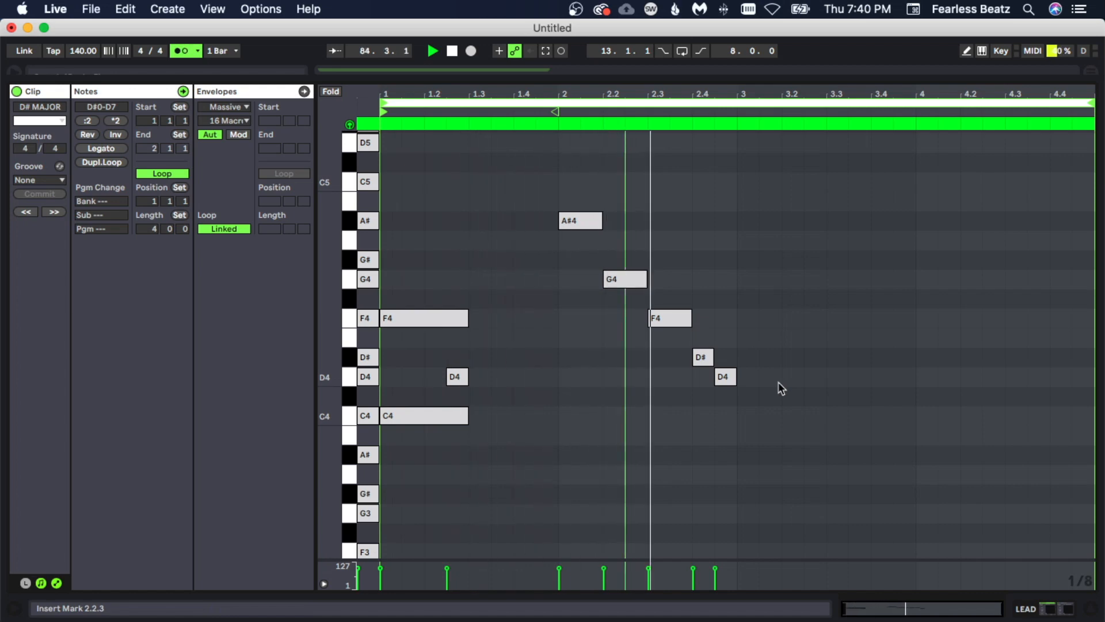
pyautogui.press('space')
# Duplicate the complete two-bar phrase into bars 3 and 4
pyautogui.hotkey('ctrl', 'a')
pyautogui.hotkey('ctrl', 'd')
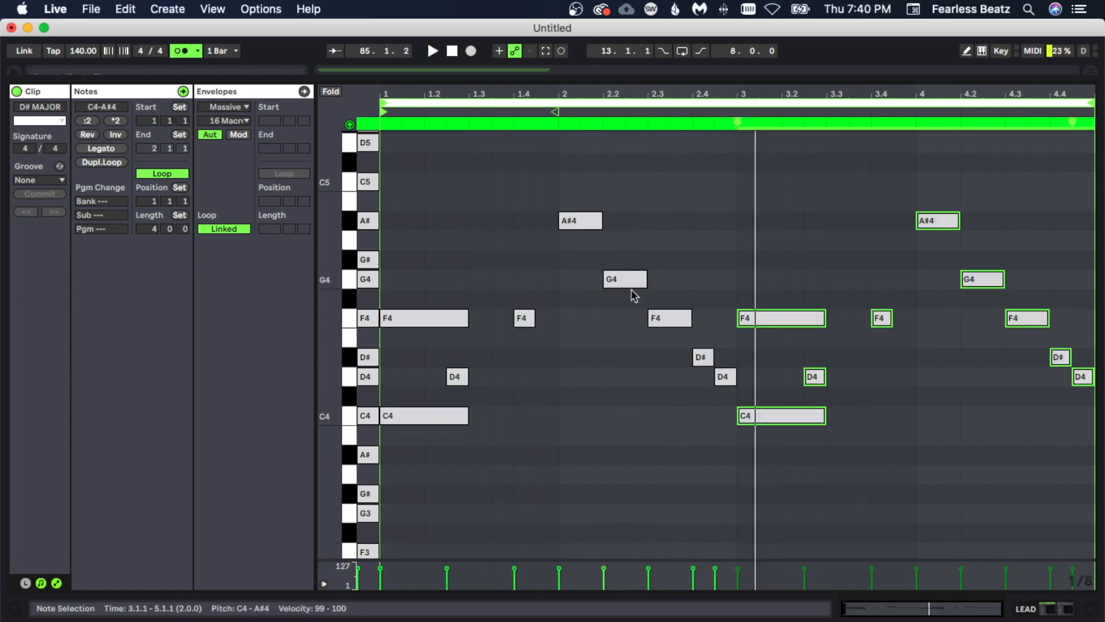
pyautogui.click(606, 367)
pyautogui.click(743, 370)
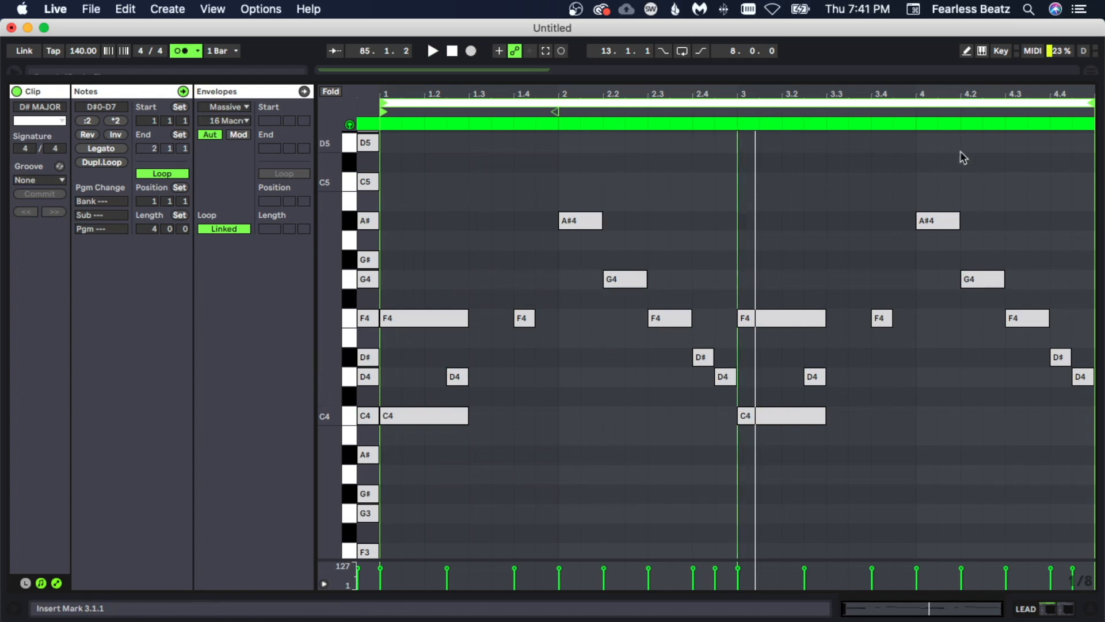
pyautogui.moveTo(1022, 214); pyautogui.dragTo(1066, 383)
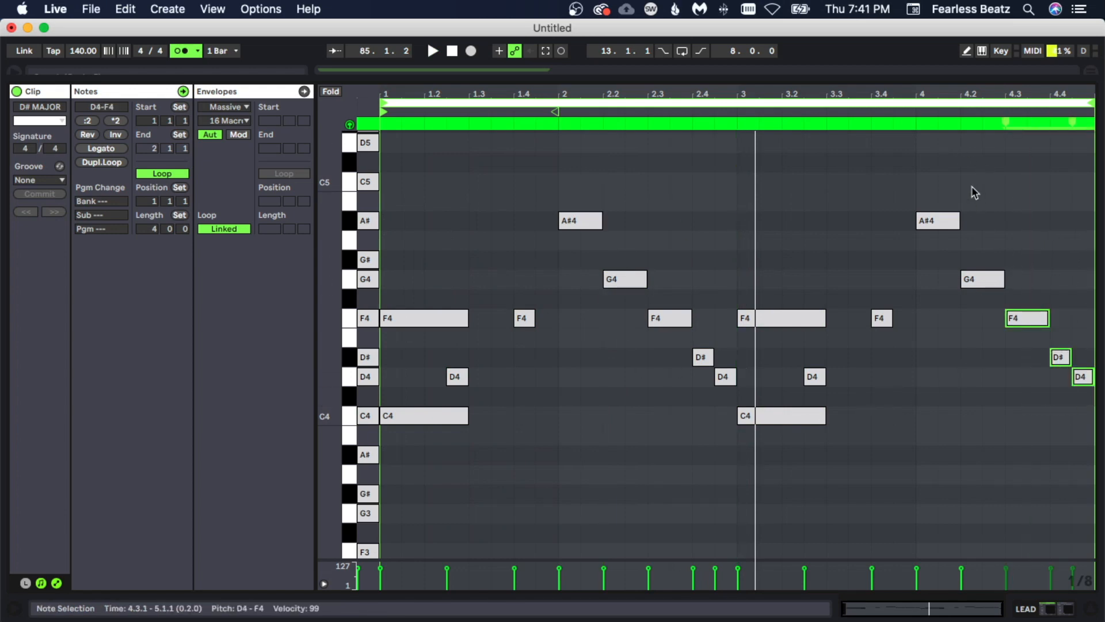
pyautogui.moveTo(973, 191); pyautogui.dragTo(1071, 488)
pyautogui.click(1034, 437)
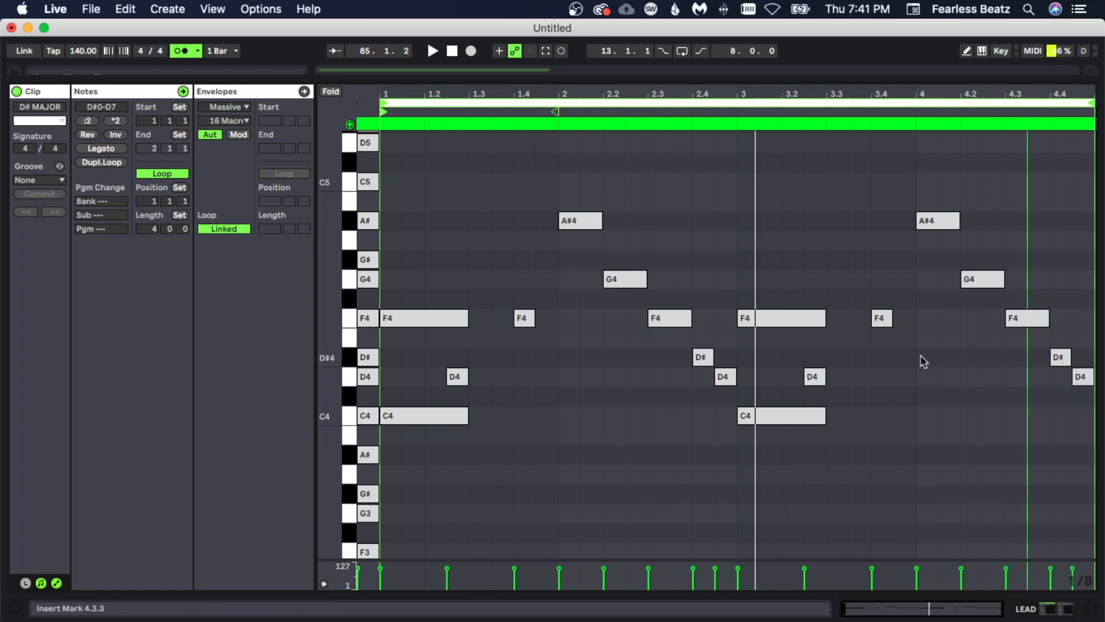
pyautogui.click(915, 320)
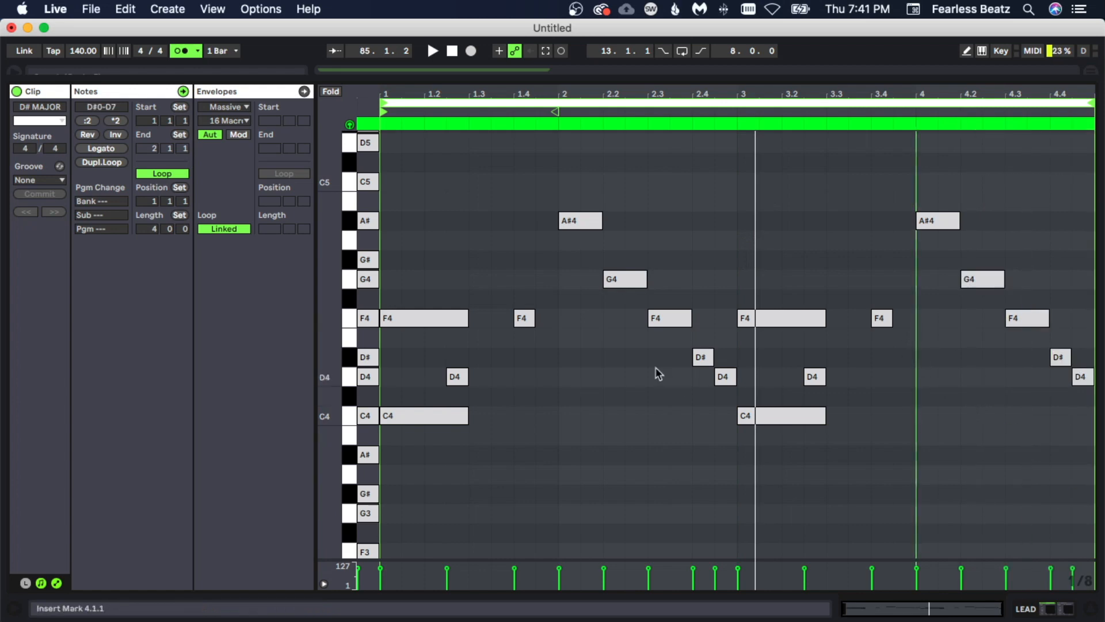
# Nudge individual melody notes slightly later off the grid to give the phrase a looser timing
pyautogui.scroll(2, 659, 374)
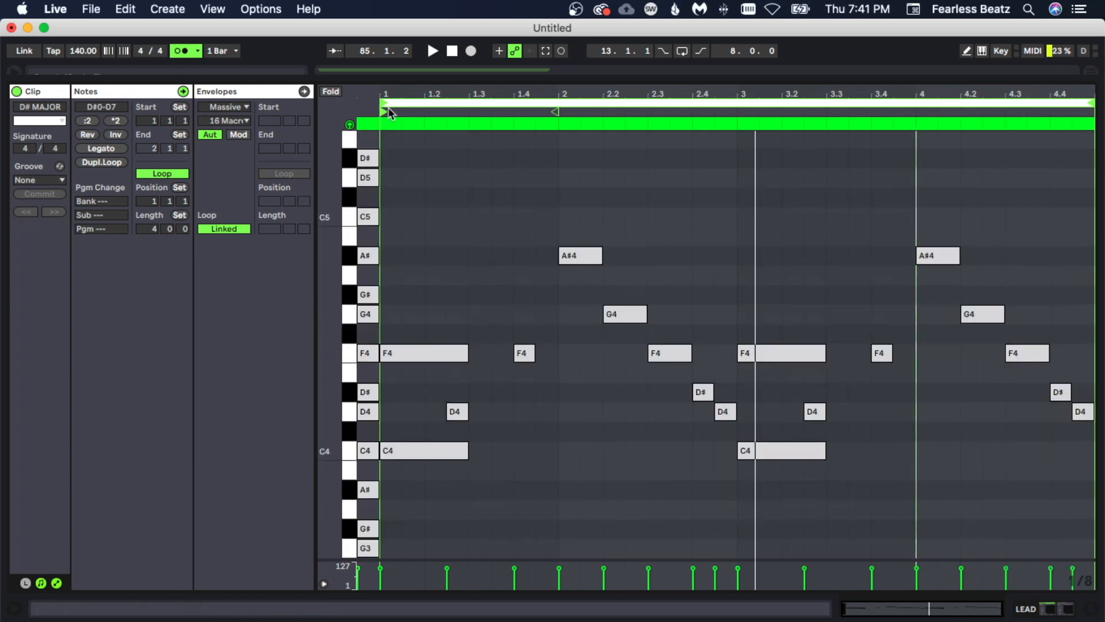
pyautogui.moveTo(395, 92); pyautogui.dragTo(394, 184)
pyautogui.moveTo(927, 411); pyautogui.dragTo(930, 411)
pyautogui.moveTo(863, 92); pyautogui.dragTo(518, 63)
pyautogui.moveTo(457, 352); pyautogui.dragTo(461, 353)
pyautogui.moveTo(629, 257); pyautogui.dragTo(631, 256)
pyautogui.moveTo(933, 353); pyautogui.dragTo(935, 353)
pyautogui.moveTo(987, 454); pyautogui.dragTo(991, 454)
pyautogui.moveTo(972, 93); pyautogui.dragTo(740, 34)
# Adjust the timing of the notes in bars 3 and 4 slightly off the grid and play the clip back
pyautogui.moveTo(1088, 190); pyautogui.dragTo(772, 550)
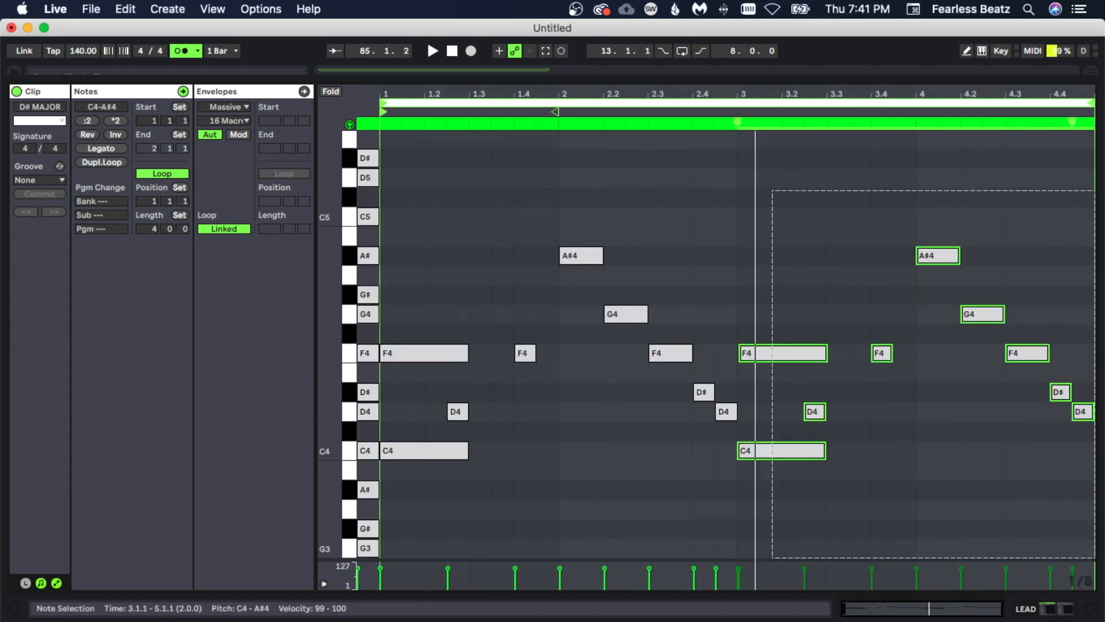
pyautogui.moveTo(740, 93); pyautogui.dragTo(605, 230)
pyautogui.moveTo(629, 362); pyautogui.dragTo(632, 363)
pyautogui.moveTo(604, 94); pyautogui.dragTo(605, 23)
pyautogui.press('super+a')
pyautogui.press('space')
pyautogui.press('space')
# Lower the velocities of several notes in bars 1 and 2 to vary the melody's dynamics
pyautogui.moveTo(448, 569); pyautogui.dragTo(447, 572)
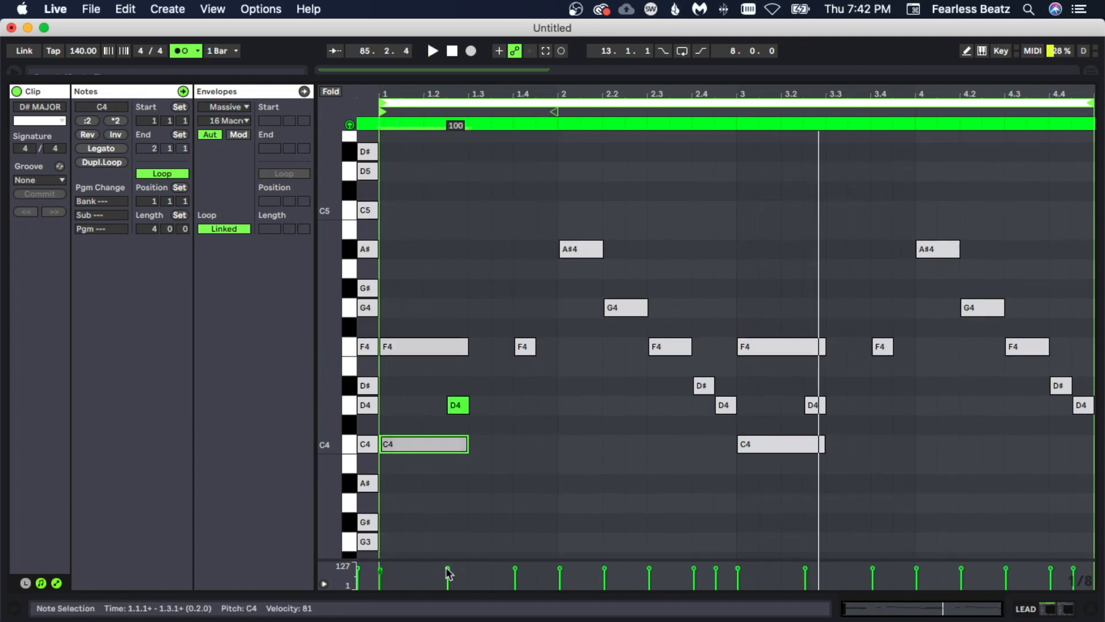
pyautogui.moveTo(515, 569); pyautogui.dragTo(515, 572)
pyautogui.moveTo(605, 569); pyautogui.dragTo(649, 572)
# Replace the notes in bars 3 and 4 with a duplicate of the edited bars 1 and 2
pyautogui.moveTo(1088, 190); pyautogui.dragTo(740, 507)
pyautogui.press('Delete')
pyautogui.moveTo(734, 495); pyautogui.dragTo(384, 205)
pyautogui.press('super+d')
pyautogui.press('space')
# Lower the velocity of the short F4 notes at beats 1.4 and 3.4
pyautogui.moveTo(515, 572); pyautogui.dragTo(515, 574)
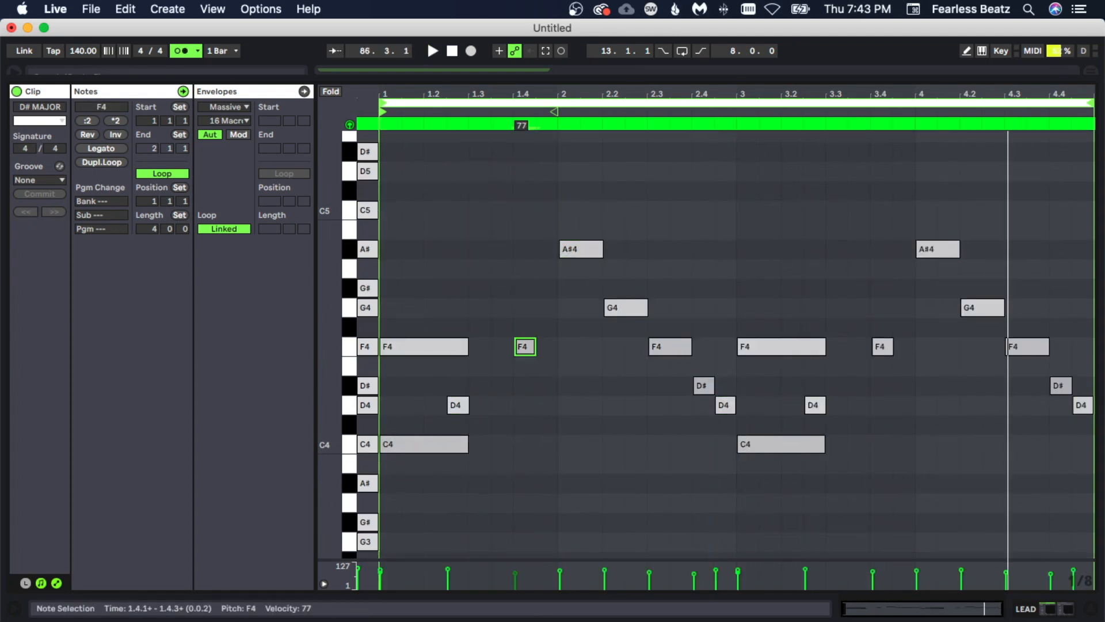
pyautogui.moveTo(873, 572); pyautogui.dragTo(873, 576)
pyautogui.click(565, 408)
# Remove the short F4 notes at beats 1.4 and 3.4 and play the melody back
pyautogui.click(582, 250)
pyautogui.scroll(-2, 397, 374)
pyautogui.scroll(3, 411, 417)
pyautogui.click(402, 369)
pyautogui.scroll(-3, 403, 348)
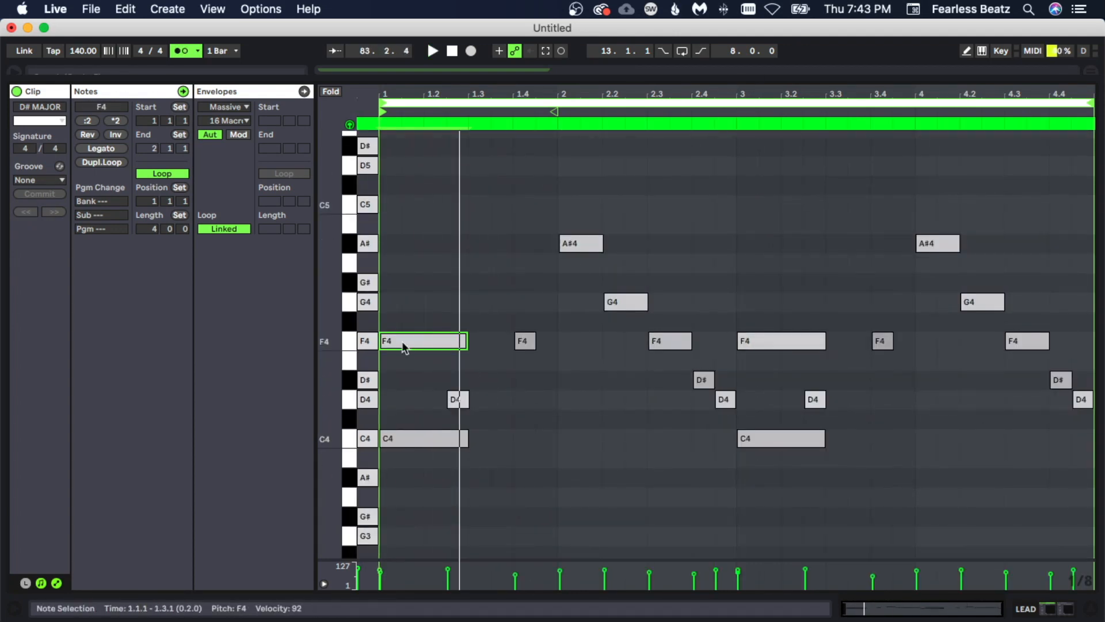
pyautogui.moveTo(407, 339)
pyautogui.mouseDown()
pyautogui.moveTo(417, 363)
pyautogui.moveTo(417, 326)
pyautogui.mouseUp()
pyautogui.click(526, 346)
pyautogui.press('space')
pyautogui.moveTo(728, 93); pyautogui.dragTo(728, 121)
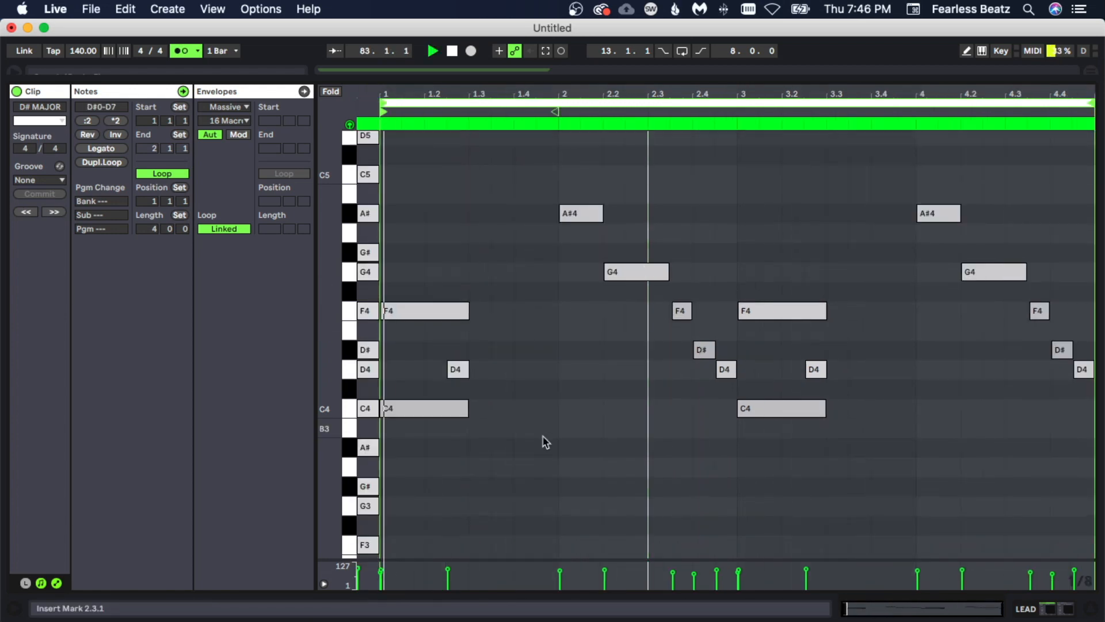
# Copy the melody notes from bar 1 into bar 3 one octave lower, spanning C3 to A#3
pyautogui.scroll(-2, 541, 432)
pyautogui.scroll(4, 485, 303)
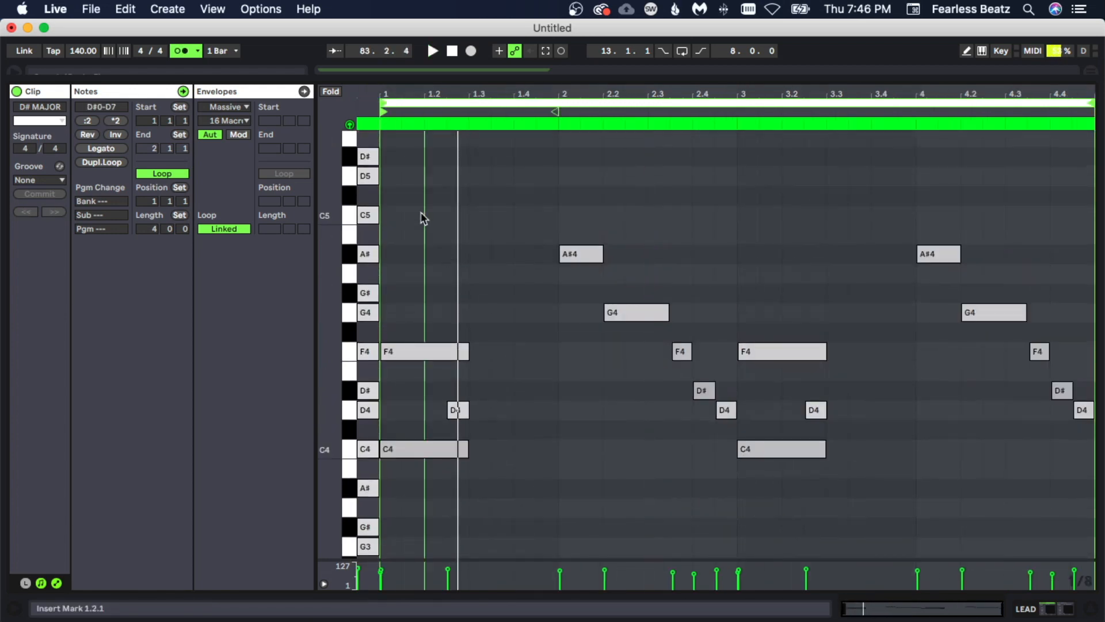
pyautogui.moveTo(419, 217); pyautogui.dragTo(856, 556)
pyautogui.scroll(-5, 610, 419)
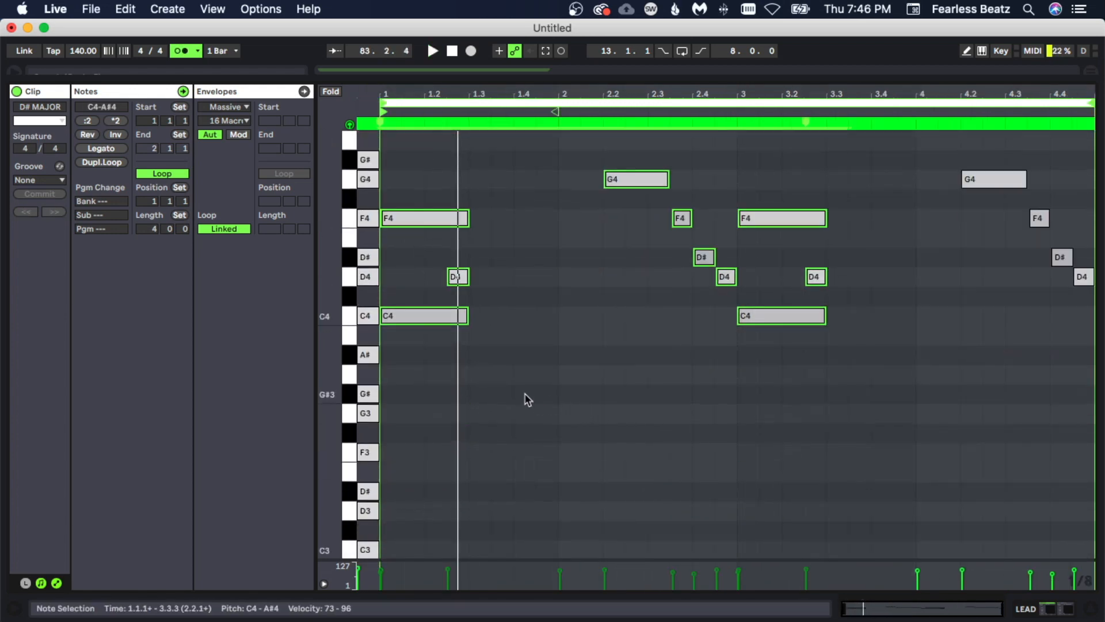
pyautogui.scroll(-1, 478, 374)
pyautogui.moveTo(386, 288); pyautogui.dragTo(387, 522)
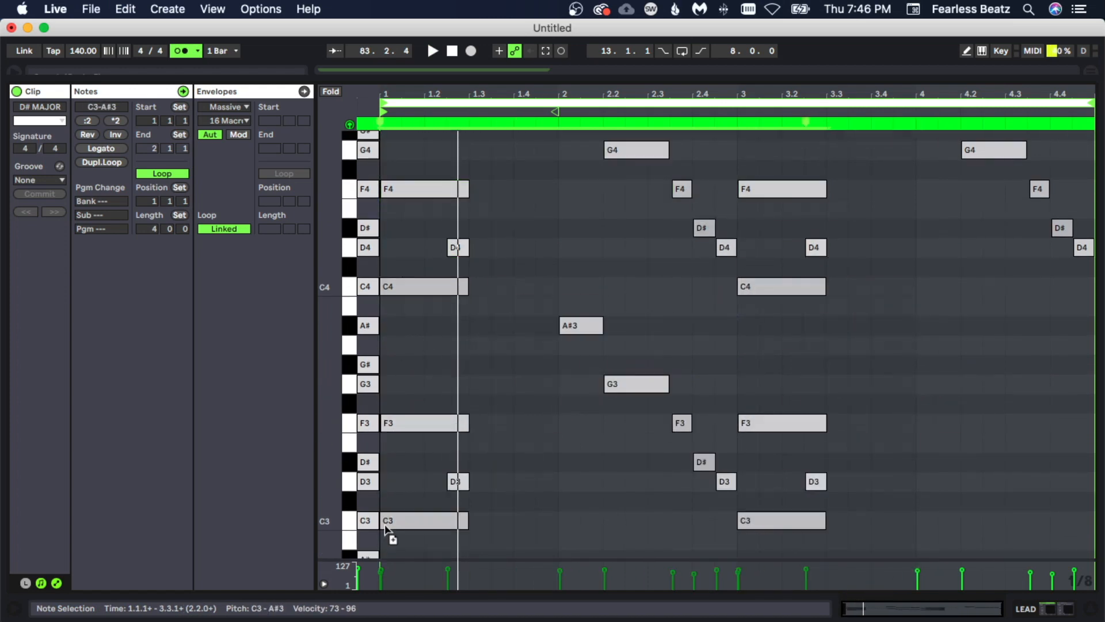
# Extend the octave-lower layer through bar 4 and play the four-bar loop
pyautogui.press('space')
pyautogui.hotkey('ctrl', 'd')
pyautogui.press('space')
# Lower the velocities of the octave-lower notes to a range of 53–70 and play the clip back
pyautogui.scroll(-4, 616, 547)
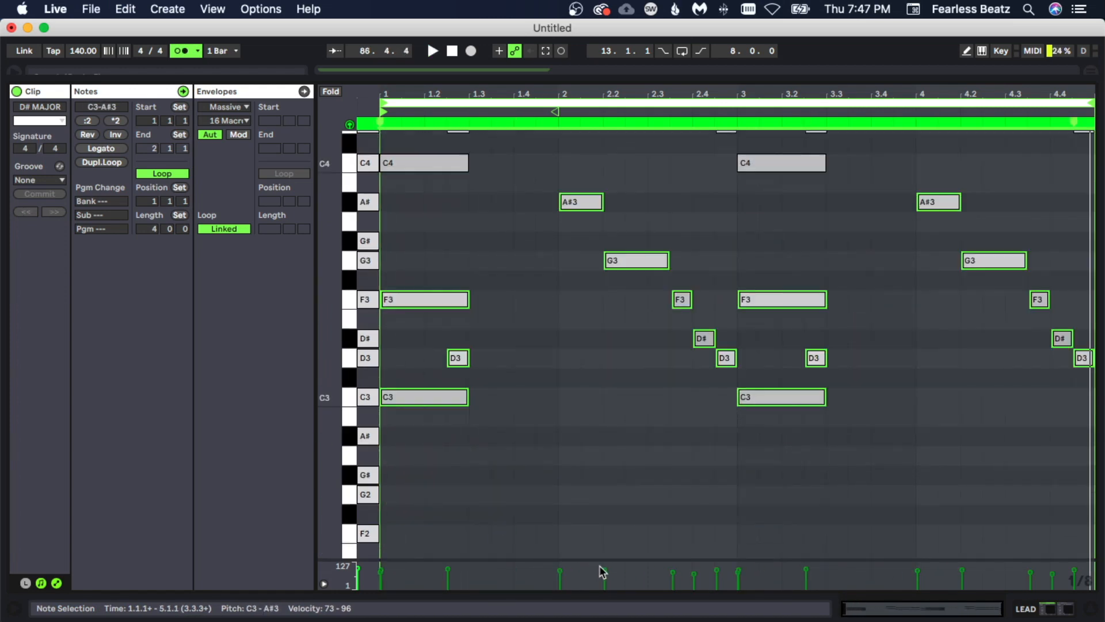
pyautogui.moveTo(604, 573); pyautogui.dragTo(605, 581)
pyautogui.press('space')
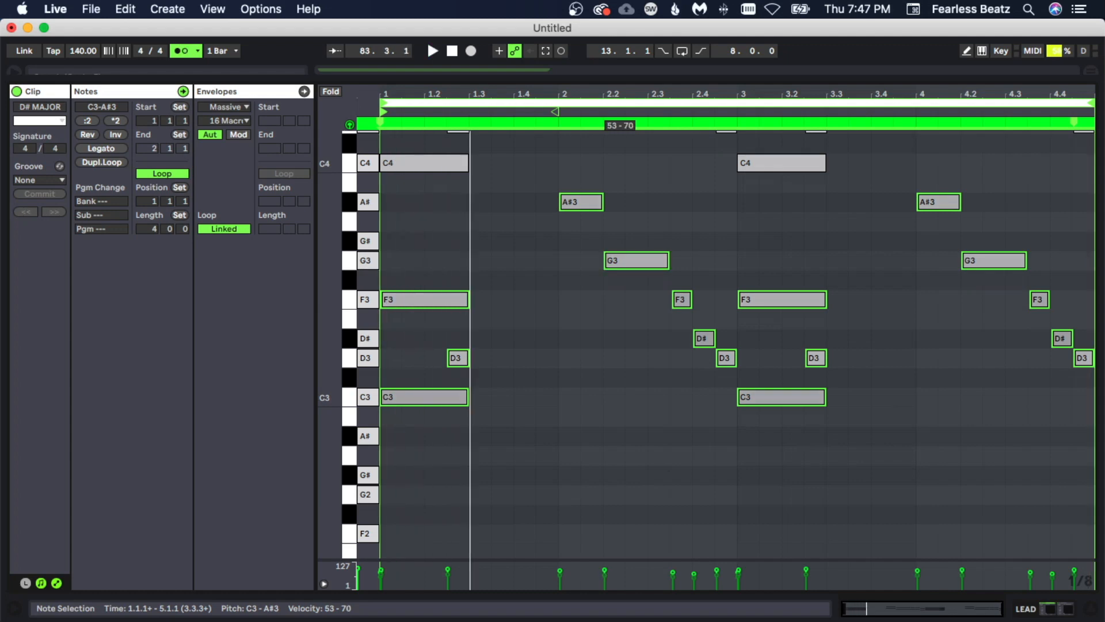
pyautogui.click(655, 479)
pyautogui.scroll(2, 655, 472)
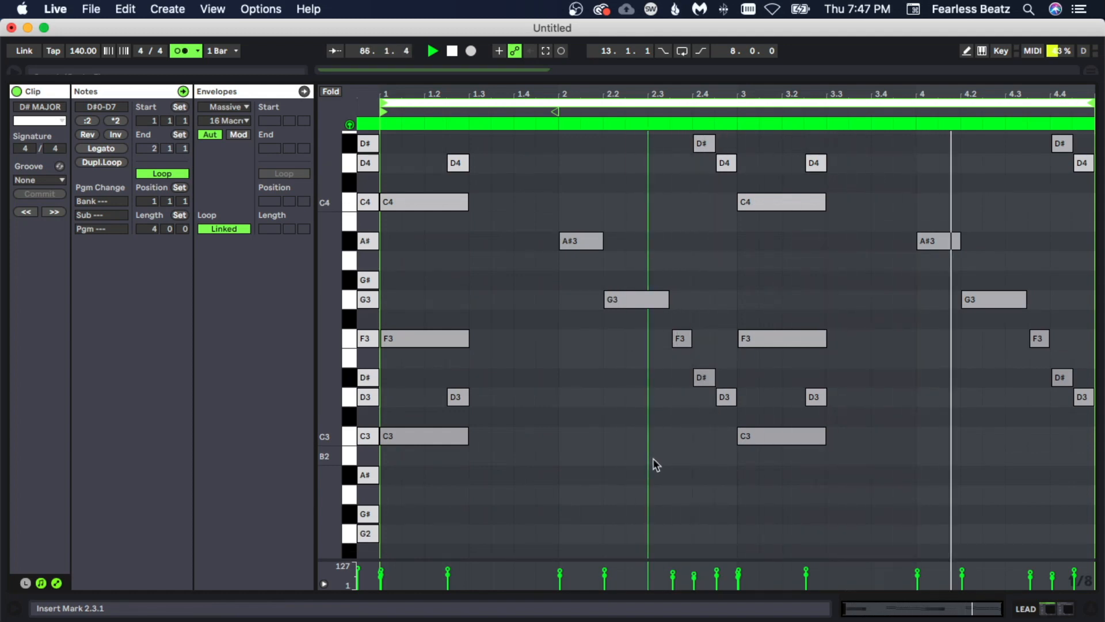
# Deactivate the descending bar 4 notes in both octave layers
pyautogui.scroll(3, 654, 457)
pyautogui.scroll(4, 656, 452)
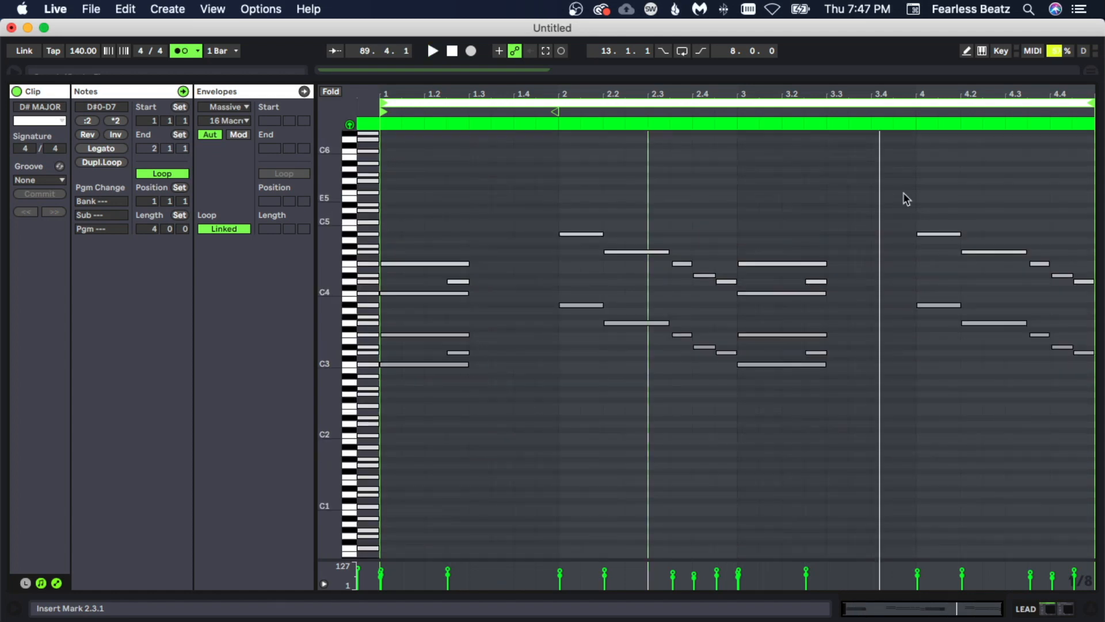
pyautogui.moveTo(891, 174); pyautogui.dragTo(1071, 403)
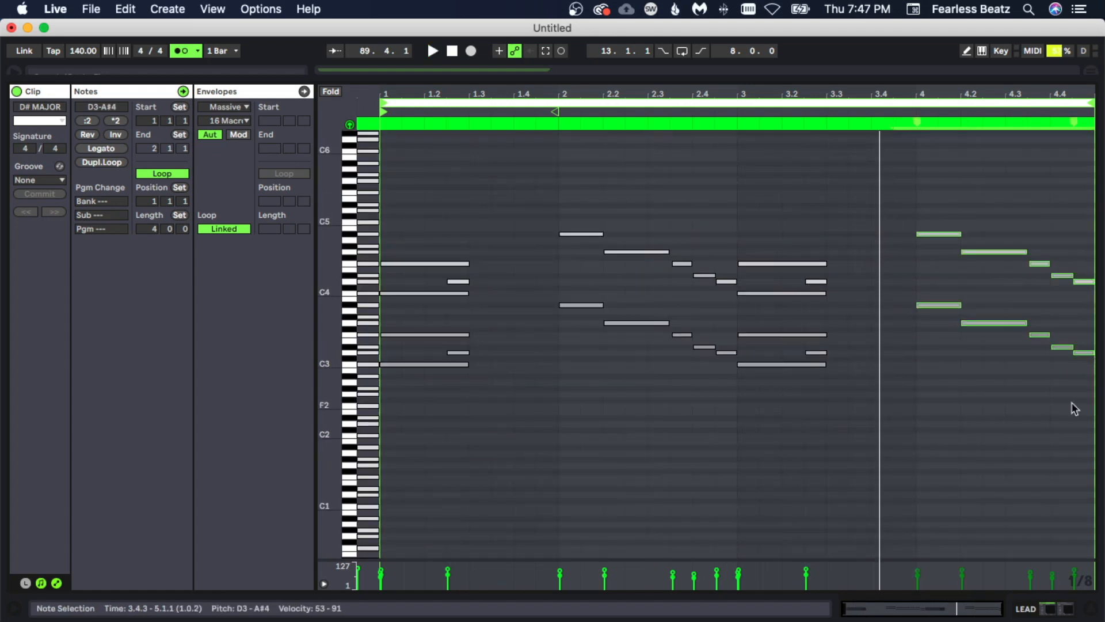
pyautogui.rightClick(937, 239)
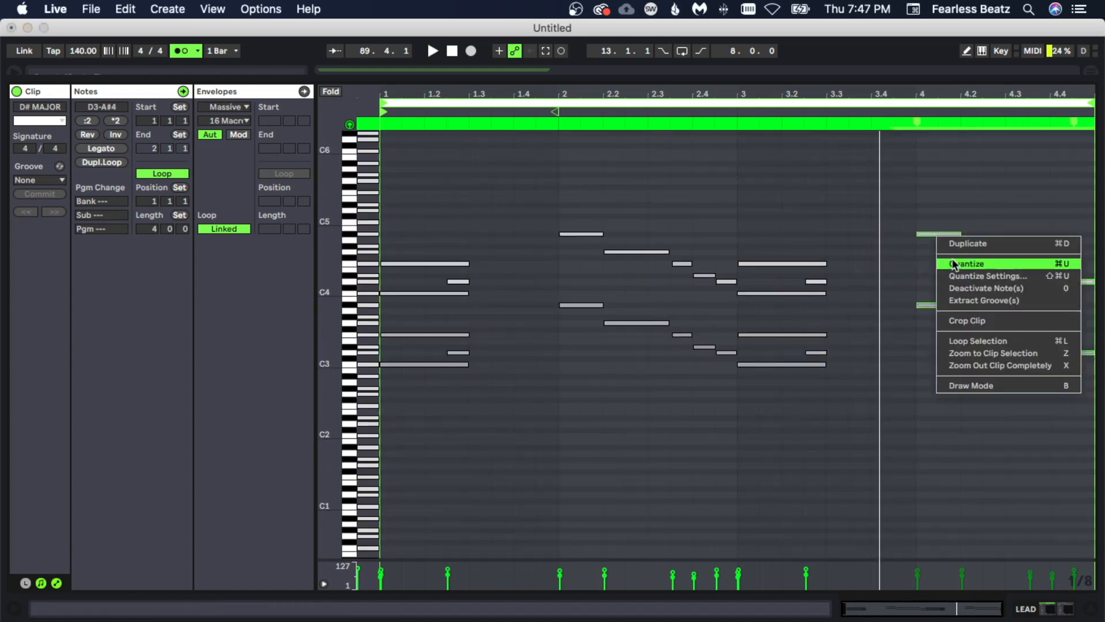
pyautogui.click(973, 287)
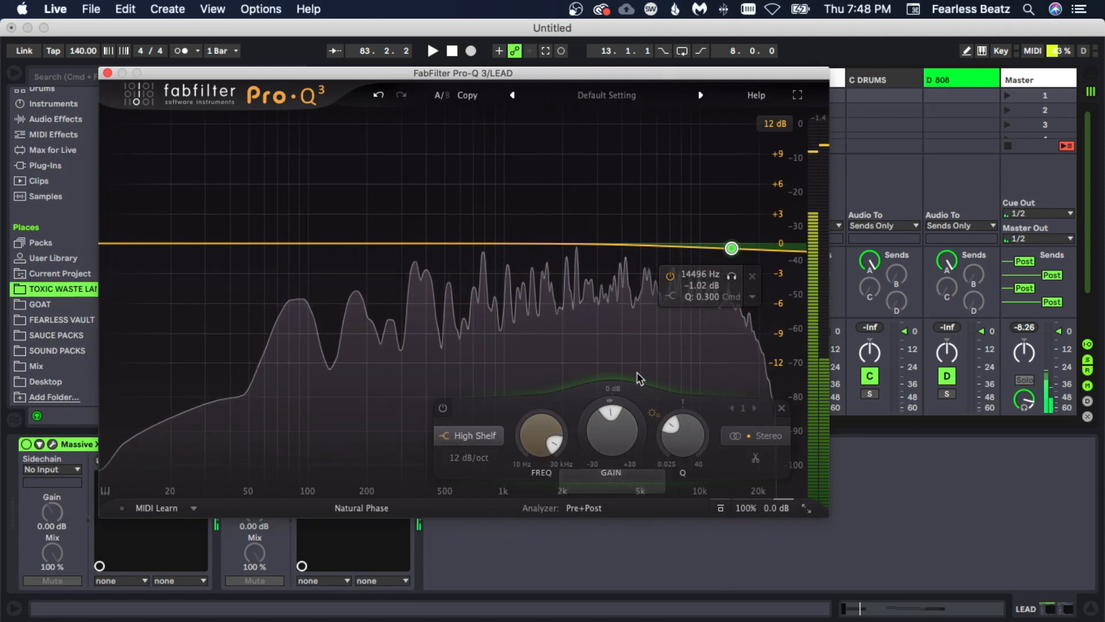
# Pull the LEAD track's Pro-Q 3 high shelf down to about -2.7 dB near 13.5 kHz and open its filter shape choices
pyautogui.moveTo(740, 254); pyautogui.dragTo(733, 262)
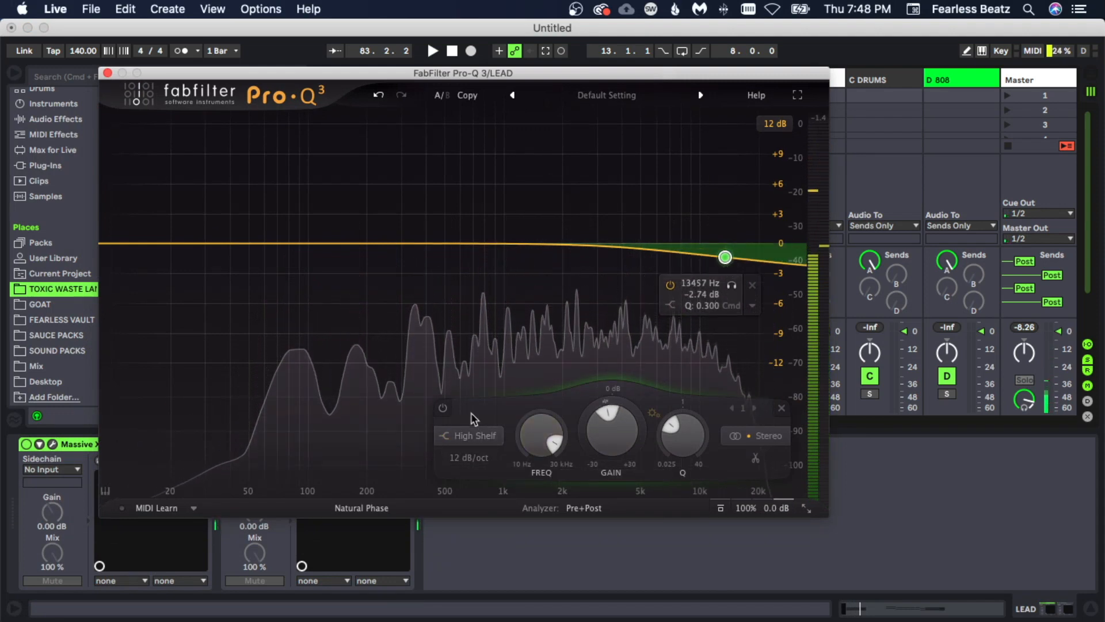
pyautogui.click(469, 436)
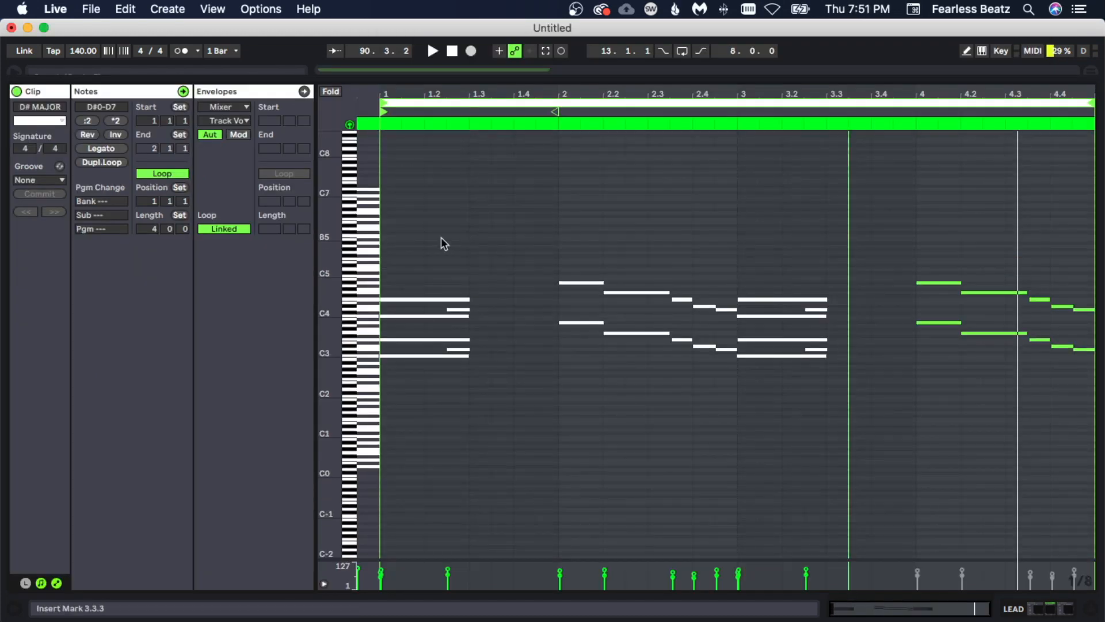
# Select all notes in the LEAD clip and transpose them up one octave
pyautogui.moveTo(429, 213); pyautogui.dragTo(1103, 490)
pyautogui.hotkey('shift', 'Up')
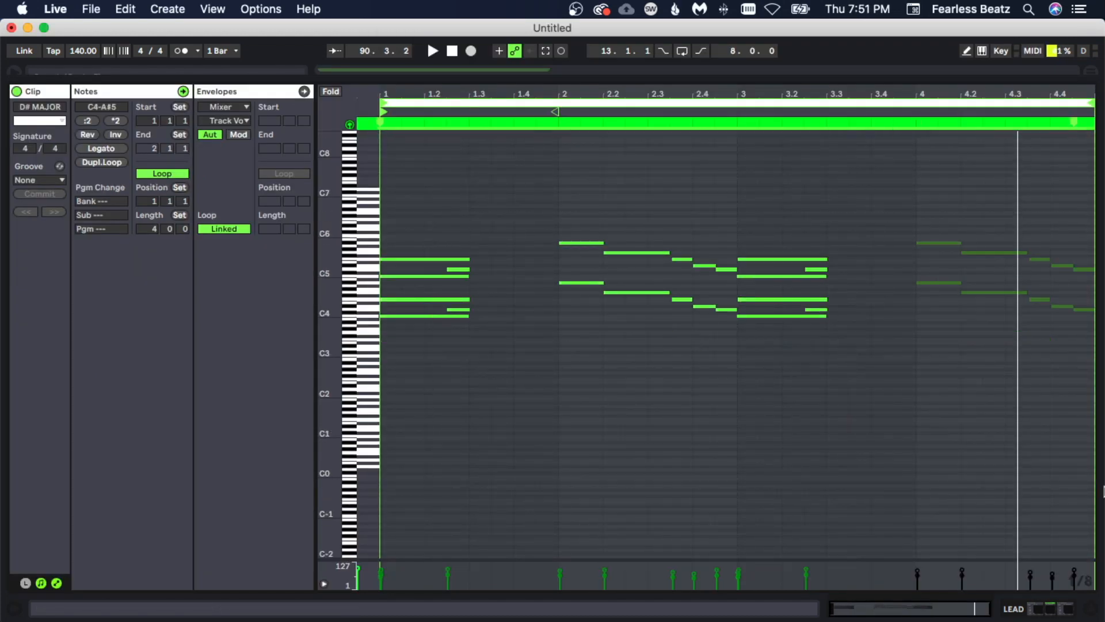
# Close the Kontakt instrument window and open the recorded RAPTOR clip for note editing
pyautogui.press('space')
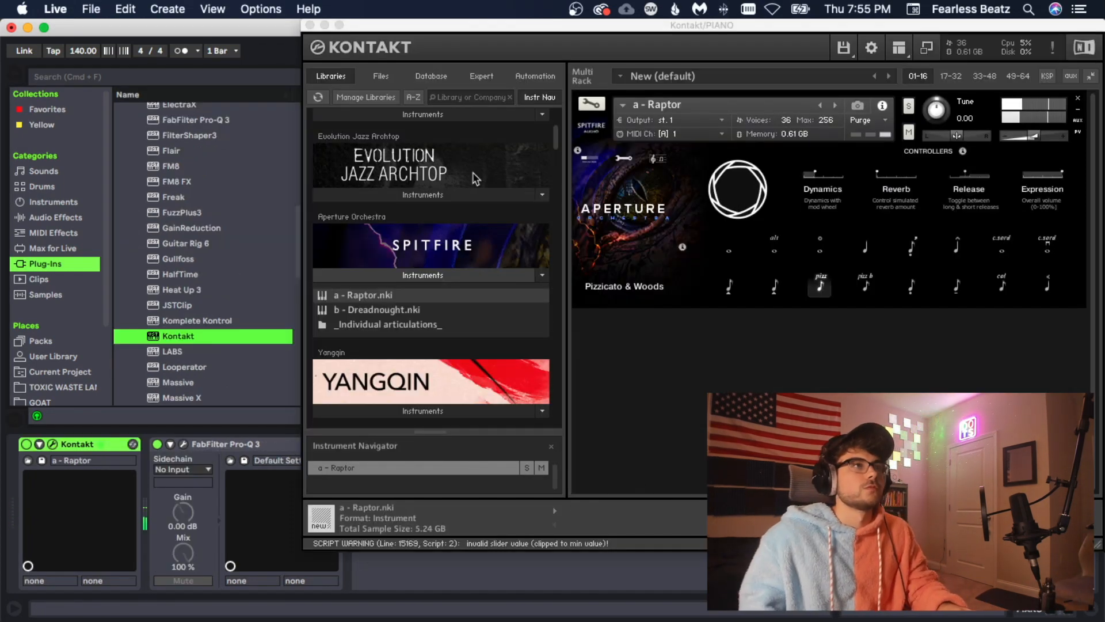
pyautogui.click(310, 25)
pyautogui.moveTo(436, 94); pyautogui.dragTo(517, 97)
pyautogui.doubleClick(507, 101)
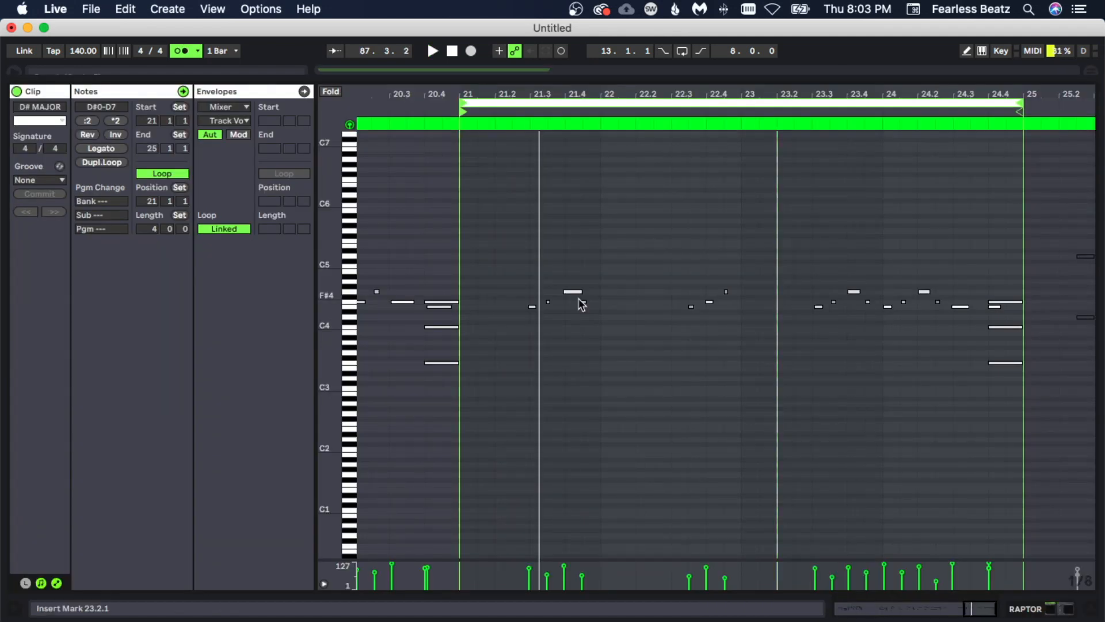
# Align the bar 21 phrase of the RAPTOR clip to the grid and set its G4 note's velocity to 101
pyautogui.click(524, 298)
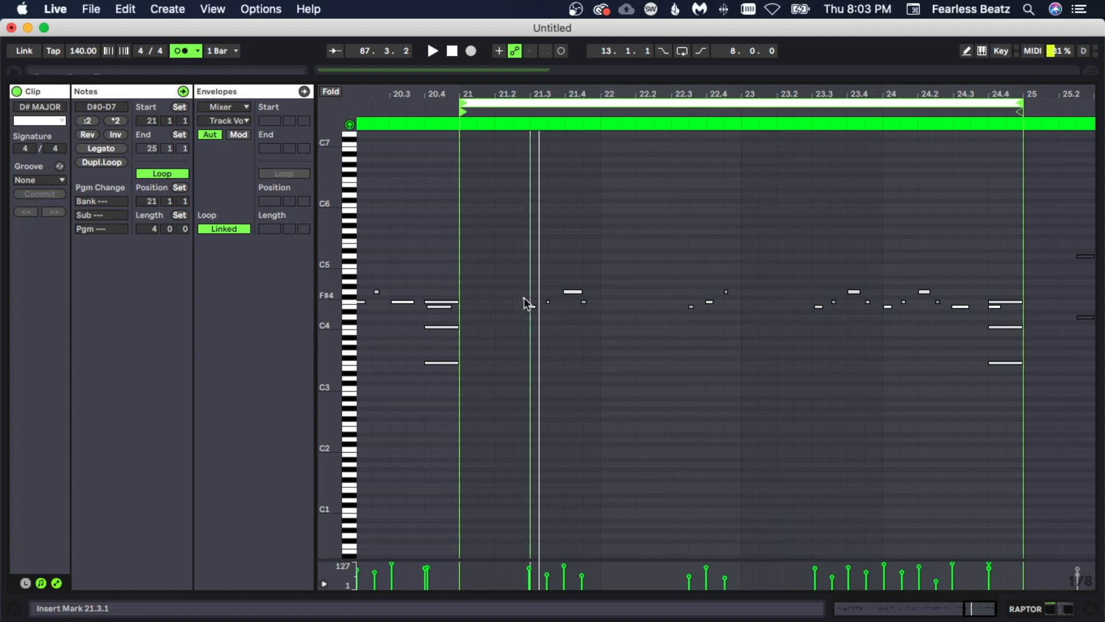
pyautogui.click(546, 342)
pyautogui.click(540, 352)
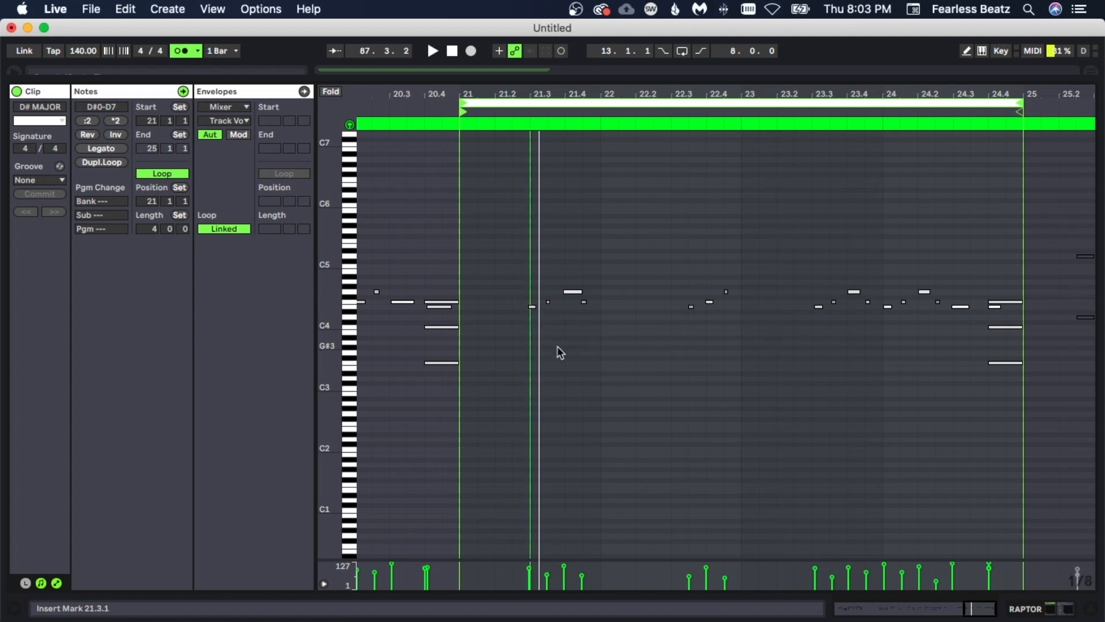
pyautogui.doubleClick(849, 306)
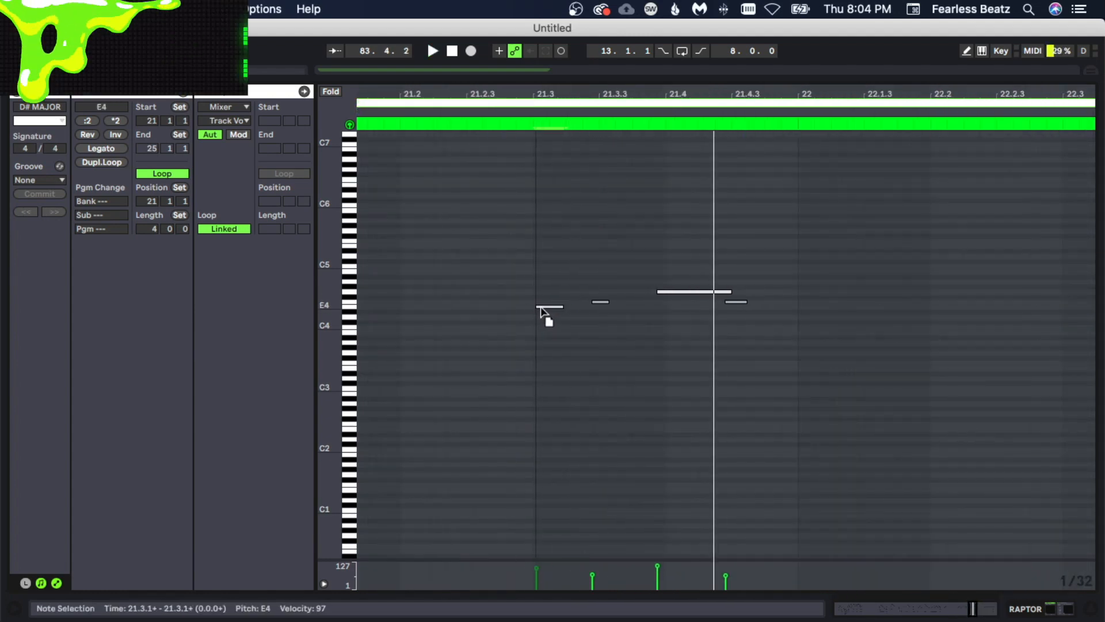
pyautogui.keyDown('shift'); pyautogui.click(740, 304); pyautogui.keyUp('shift')
pyautogui.moveTo(670, 566); pyautogui.dragTo(671, 571)
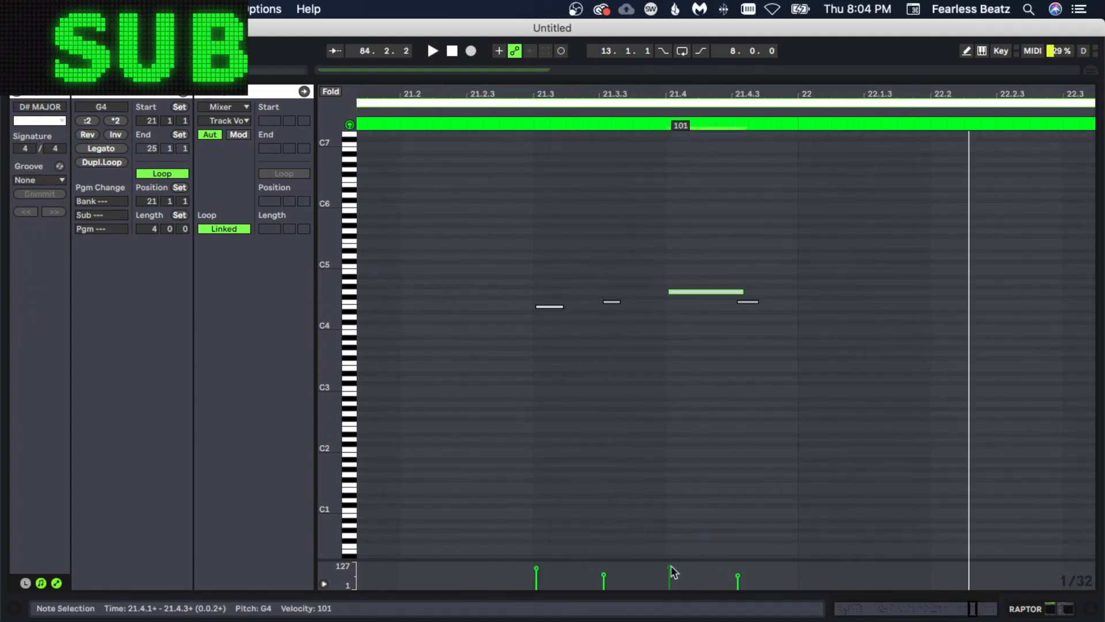
pyautogui.moveTo(738, 575); pyautogui.dragTo(739, 573)
pyautogui.click(685, 368)
# Align the bar 22 phrase to the grid and set its E4 note's velocity to 84
pyautogui.moveTo(740, 93); pyautogui.dragTo(741, 164)
pyautogui.click(796, 292)
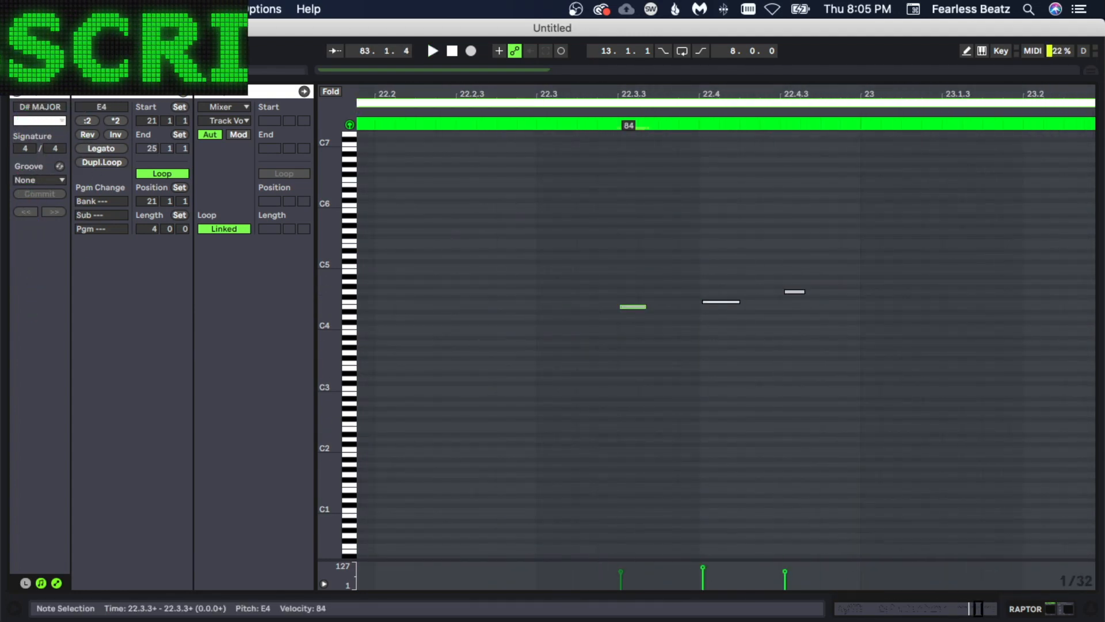
pyautogui.click(699, 368)
pyautogui.press('space')
# Align the bar 23 and 24 notes to the grid, including the closing F3–F4 chord at 24.4.1
pyautogui.moveTo(699, 93); pyautogui.dragTo(699, 34)
pyautogui.moveTo(898, 94); pyautogui.dragTo(898, 150)
pyautogui.press('space')
pyautogui.click(735, 292)
pyautogui.click(807, 301)
pyautogui.moveTo(921, 282); pyautogui.dragTo(783, 374)
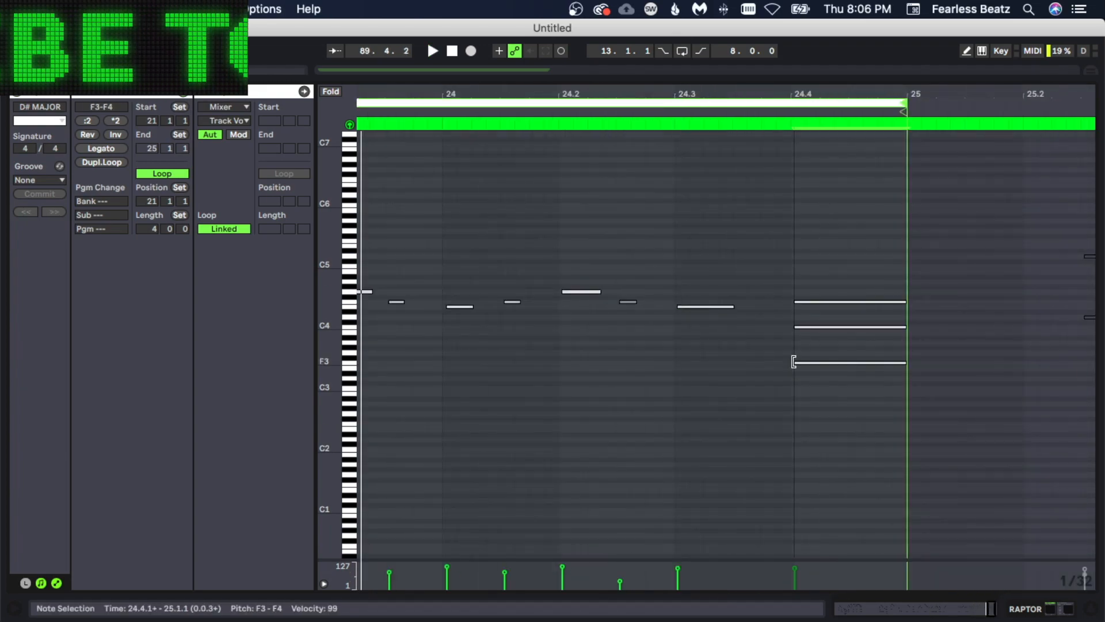
pyautogui.moveTo(907, 93); pyautogui.dragTo(906, 34)
pyautogui.press('space')
# Copy all RAPTOR notes from bars 21 to 24 into a four-bar clip starting at 1.1.1 and play it back
pyautogui.moveTo(1043, 94); pyautogui.dragTo(1043, 115)
pyautogui.click(989, 402)
pyautogui.press('space')
pyautogui.click(1025, 345)
pyautogui.moveTo(1063, 230); pyautogui.dragTo(756, 395)
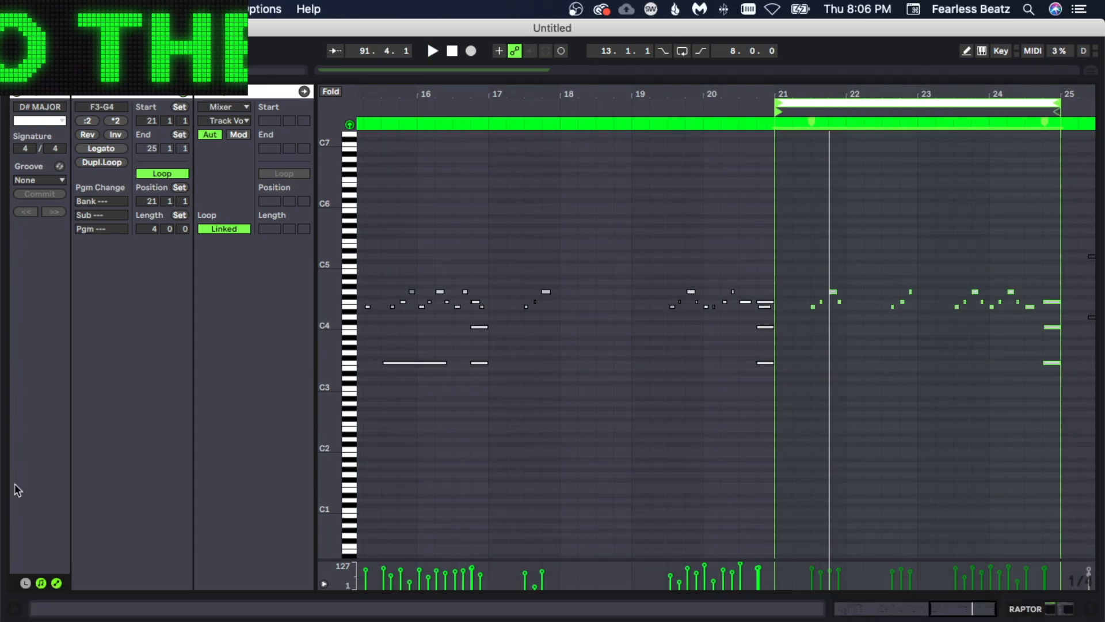
pyautogui.press('super+c')
pyautogui.click(387, 374)
pyautogui.press('super+v')
pyautogui.moveTo(330, 322); pyautogui.dragTo(403, 322)
pyautogui.click(347, 292)
pyautogui.press('space')
pyautogui.press('space')
pyautogui.click(471, 357)
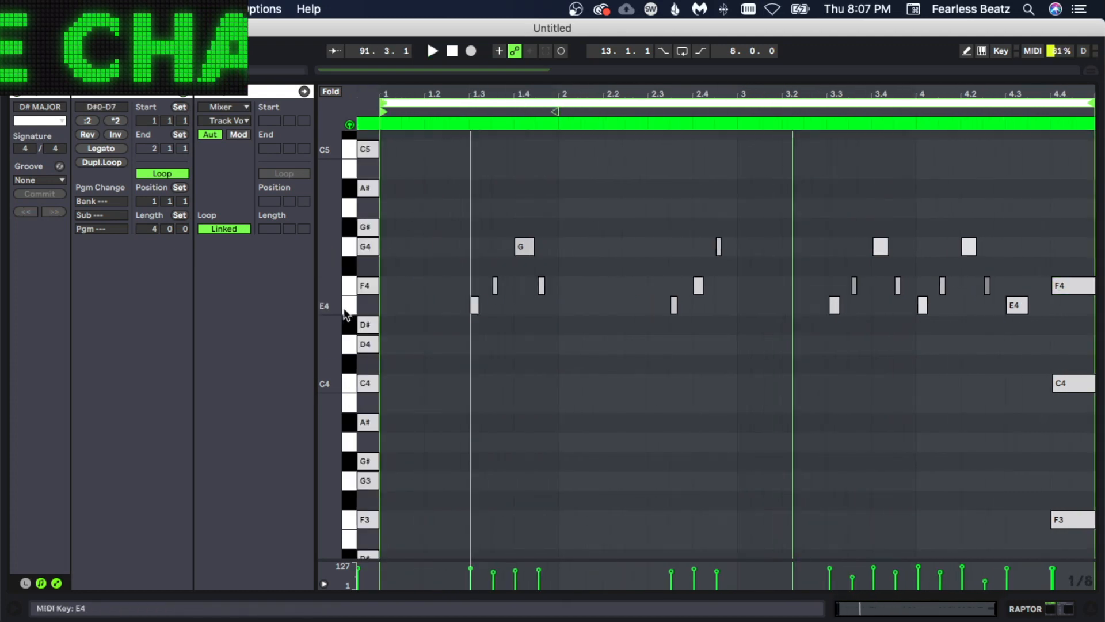
# Select all E4 notes in the RAPTOR clip and raise them four semitones to G#4
pyautogui.click(345, 314)
pyautogui.press('space')
pyautogui.press('Up')
pyautogui.press('Up')
pyautogui.press('Up')
pyautogui.press('Up')
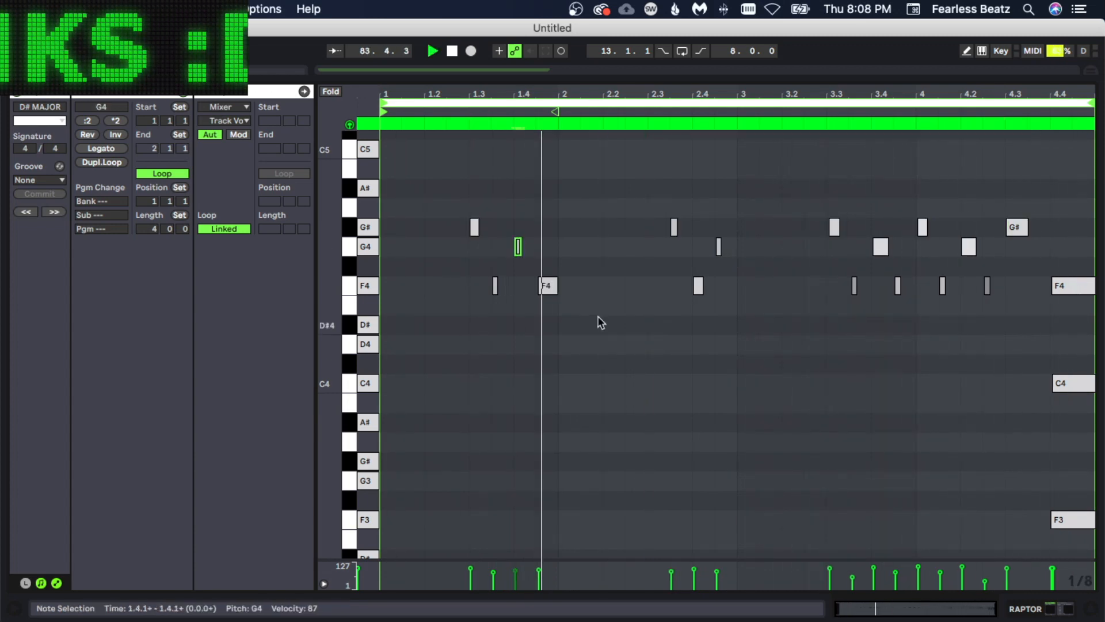
# Move the second note of the bar 2 phrase up to G4 and its last note down to F4
pyautogui.click(699, 286)
pyautogui.moveTo(698, 287); pyautogui.dragTo(698, 247)
pyautogui.moveTo(719, 247); pyautogui.dragTo(719, 286)
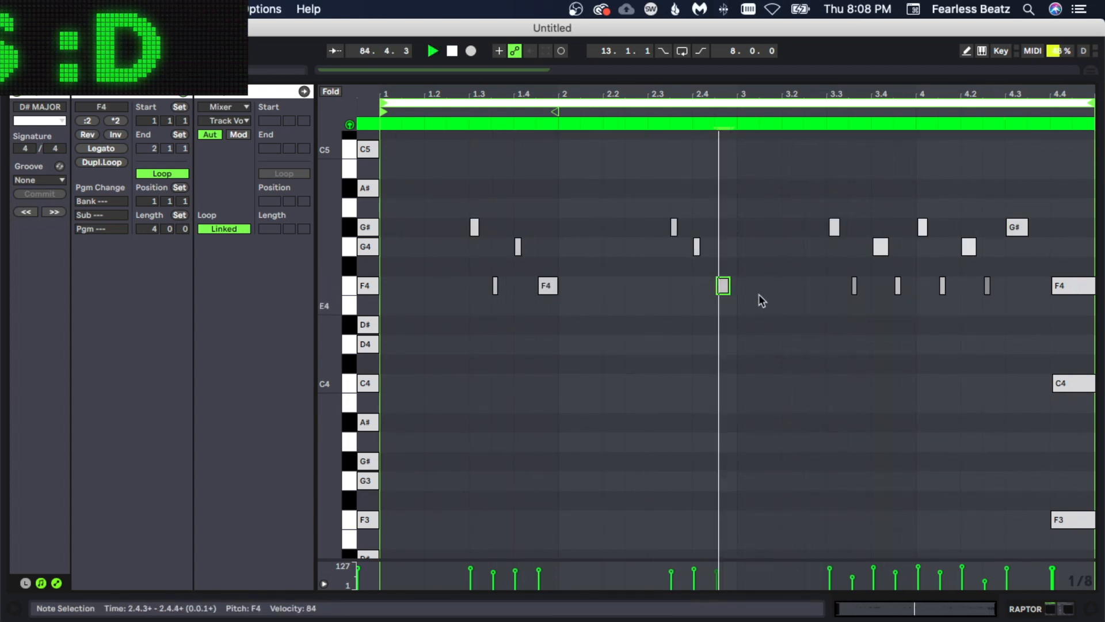
# Raise the opening note of the bar 1 phrase to A#4 and delete the bar 2 phrase
pyautogui.click(349, 189)
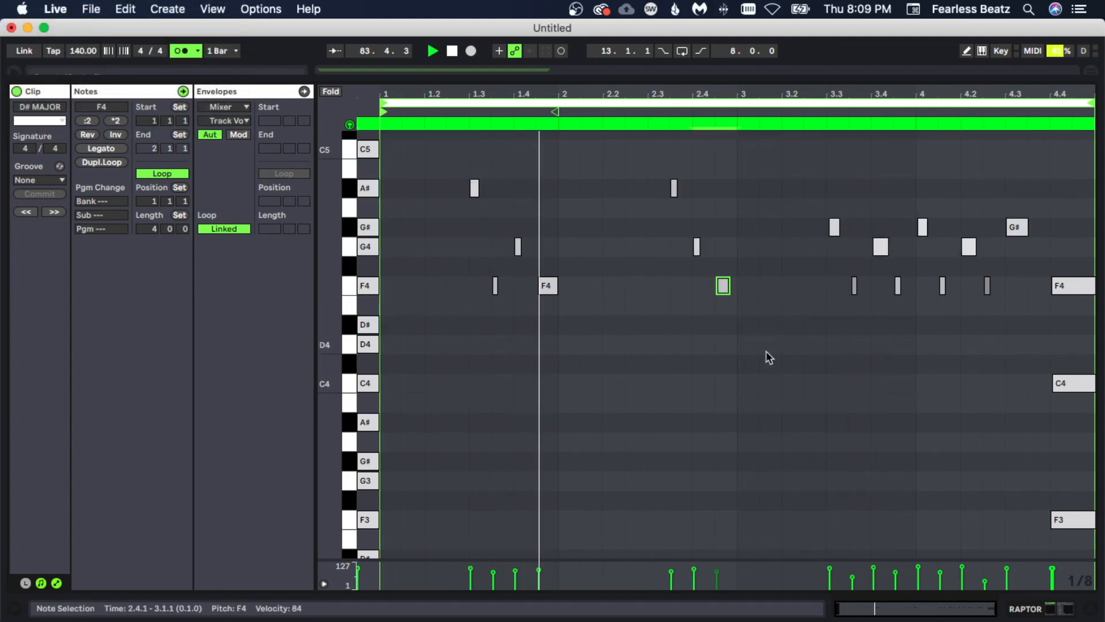
pyautogui.press('Delete')
# Select the G#4 notes in bars 3 and 4 and raise them two semitones to A#4
pyautogui.moveTo(818, 227); pyautogui.dragTo(1024, 264)
pyautogui.scroll(4, 979, 333)
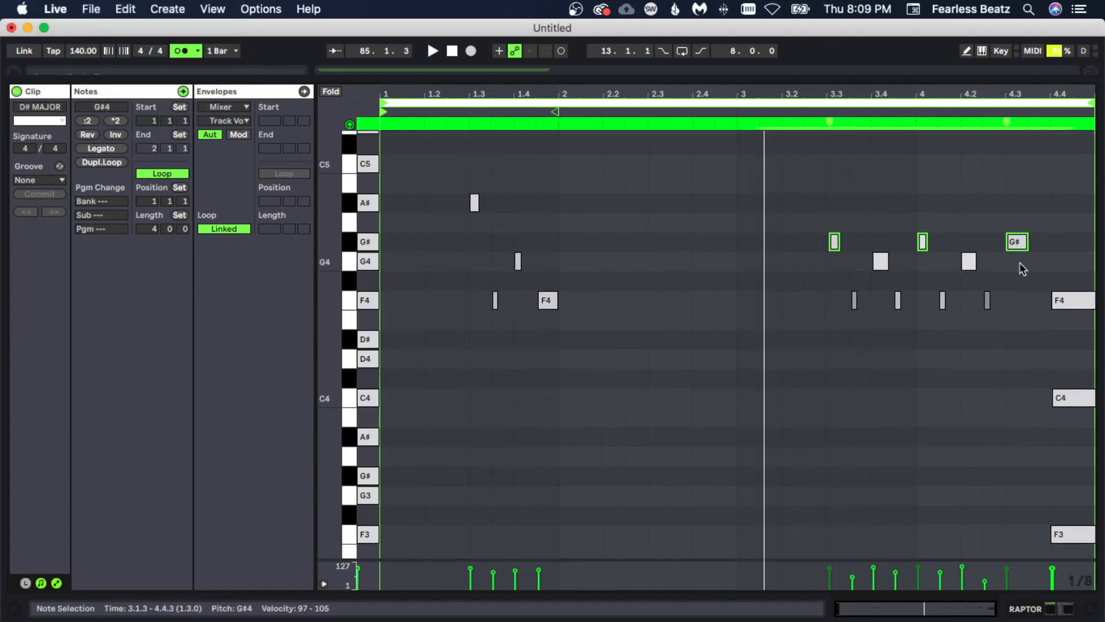
pyautogui.press('Up')
pyautogui.press('Up')
# Raise the velocities of the quiet F4 notes in bars 3 and 4, setting the one at 4.2.3 to 82
pyautogui.scroll(-3, 921, 406)
pyautogui.moveTo(665, 576); pyautogui.dragTo(665, 573)
pyautogui.moveTo(901, 581); pyautogui.dragTo(901, 572)
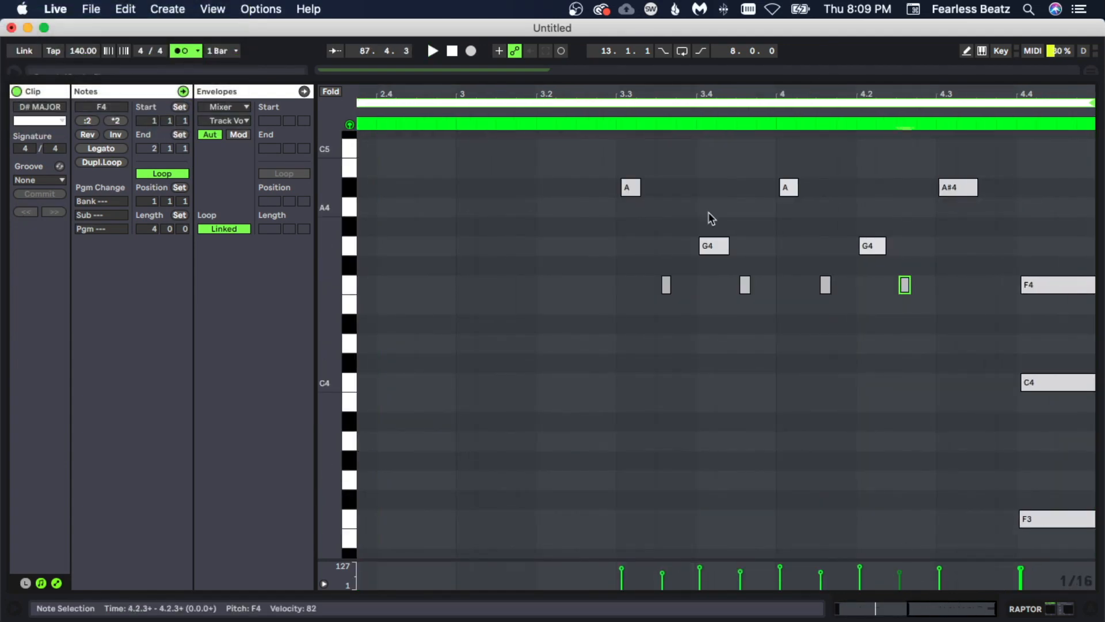
# Move the F4 note at 4.2.3 up to C5 and the A#4 note at 4.3 down to G#4
pyautogui.scroll(2, 711, 216)
pyautogui.click(368, 199)
pyautogui.moveTo(987, 335); pyautogui.dragTo(987, 198)
pyautogui.click(350, 198)
pyautogui.moveTo(1016, 238); pyautogui.dragTo(1015, 296)
pyautogui.click(999, 330)
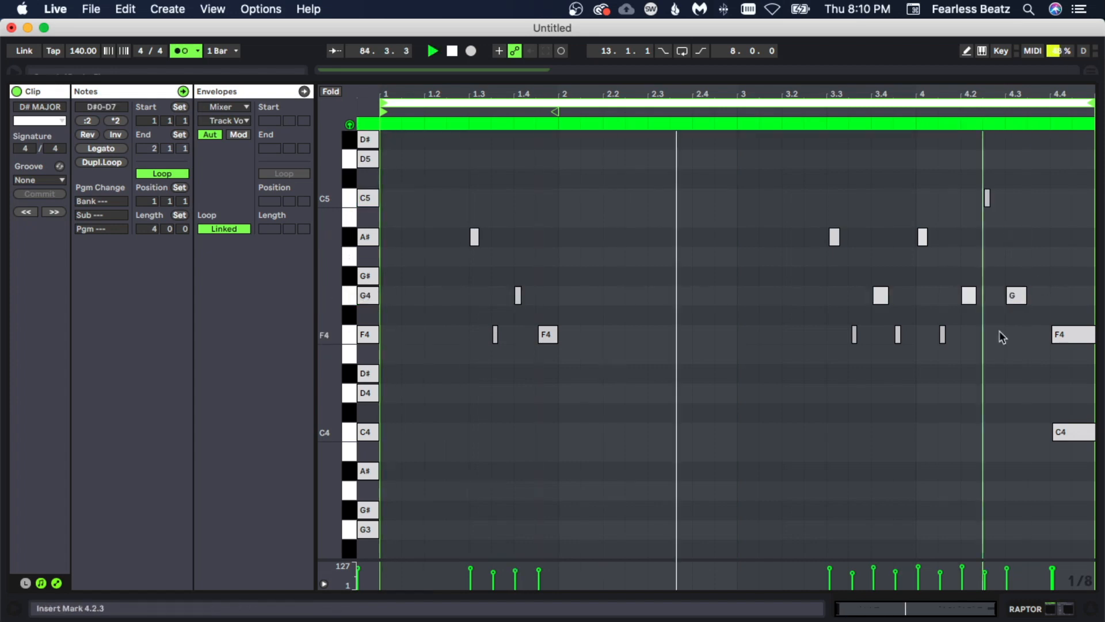
pyautogui.moveTo(995, 323); pyautogui.dragTo(1029, 285)
pyautogui.press('Up')
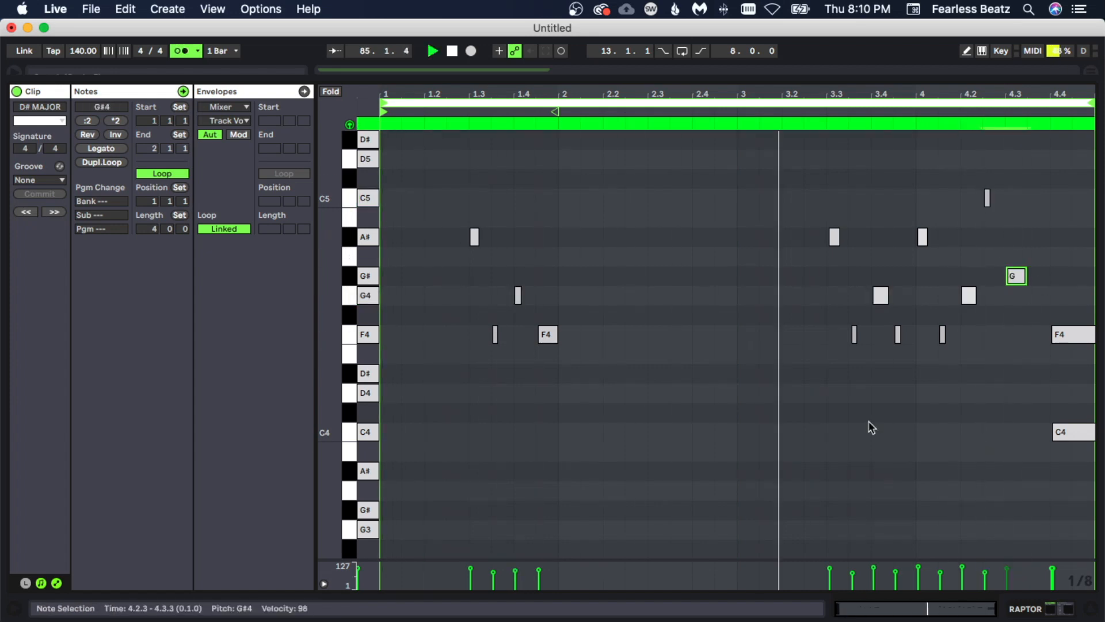
# Duplicate the whole RAPTOR melody one octave lower and play back the layered clip
pyautogui.click(363, 237)
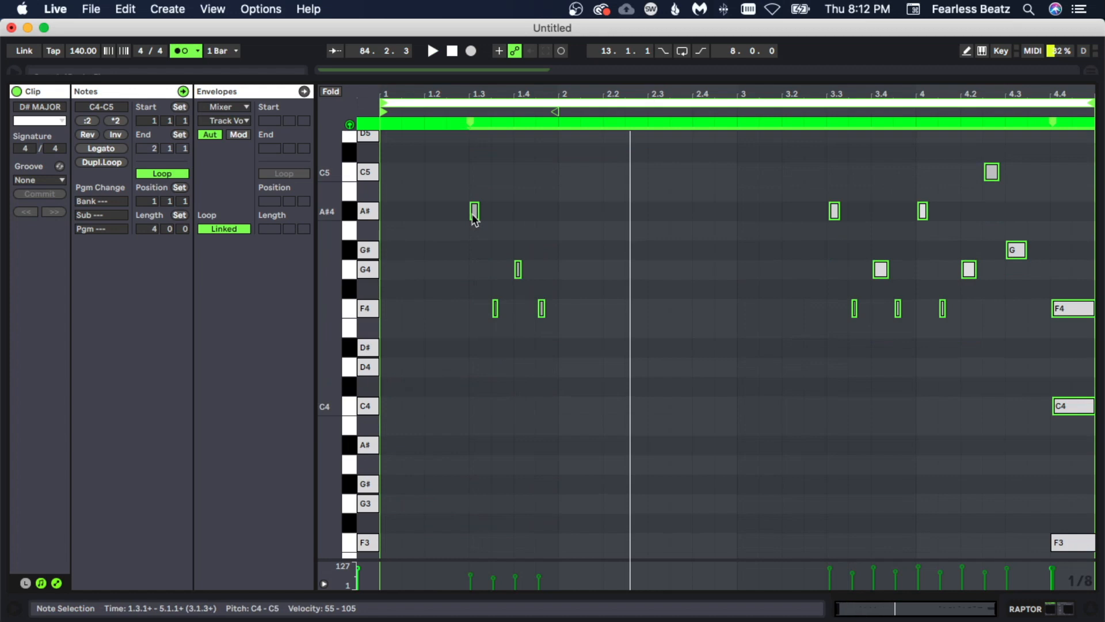
pyautogui.moveTo(473, 212); pyautogui.dragTo(474, 446)
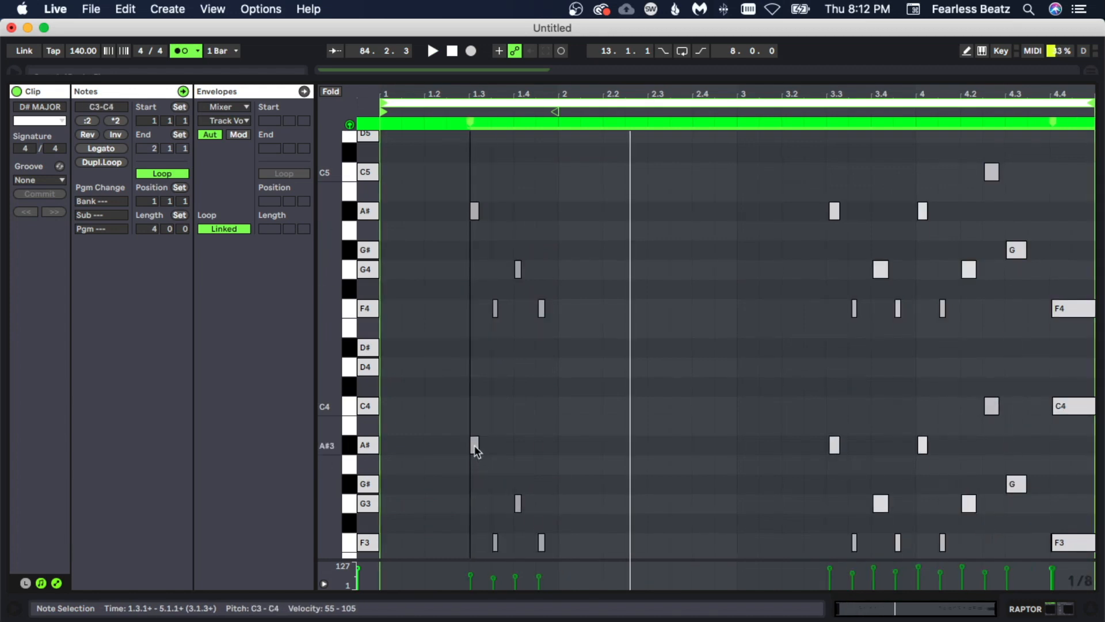
pyautogui.scroll(-2, 534, 466)
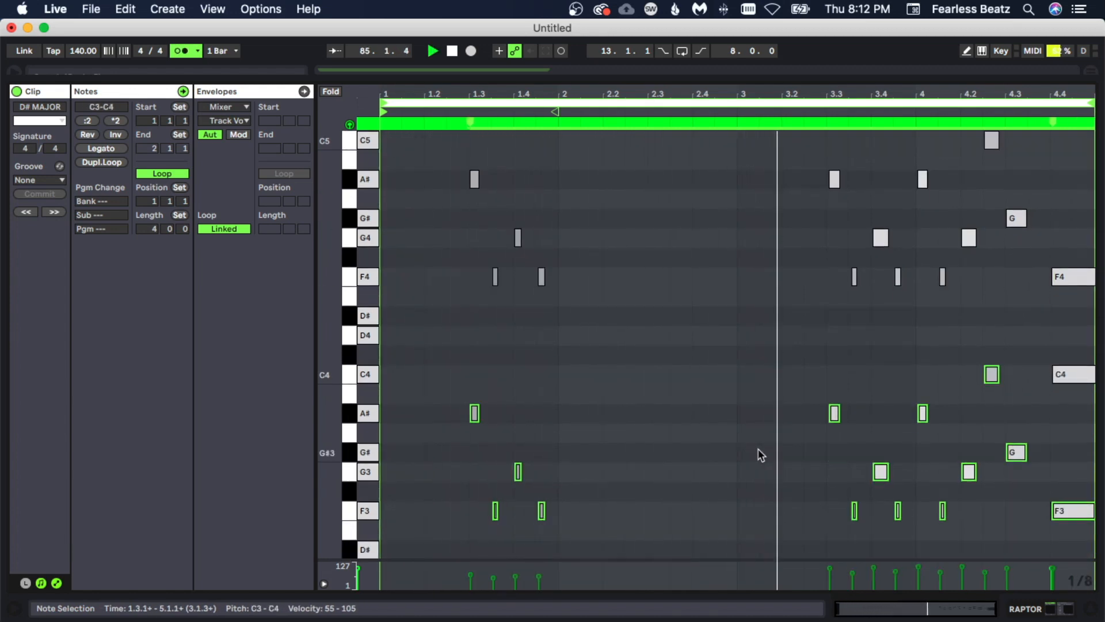
pyautogui.scroll(-3, 708, 430)
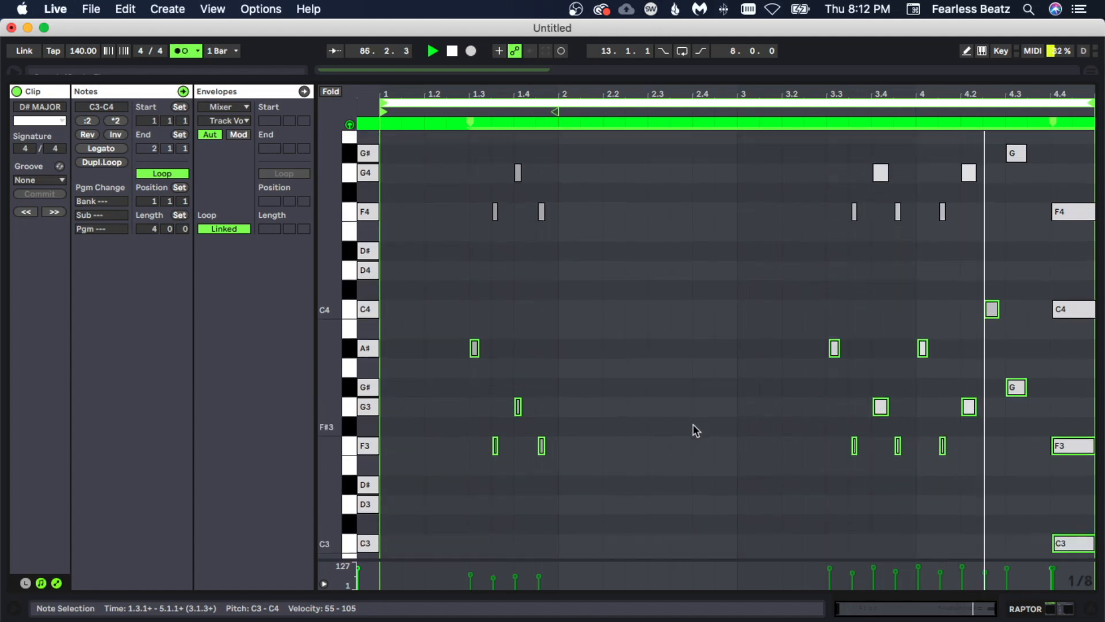
# Duplicate the lower layer another octave down, to C2–C3, and play back the clip
pyautogui.moveTo(475, 237); pyautogui.dragTo(478, 470)
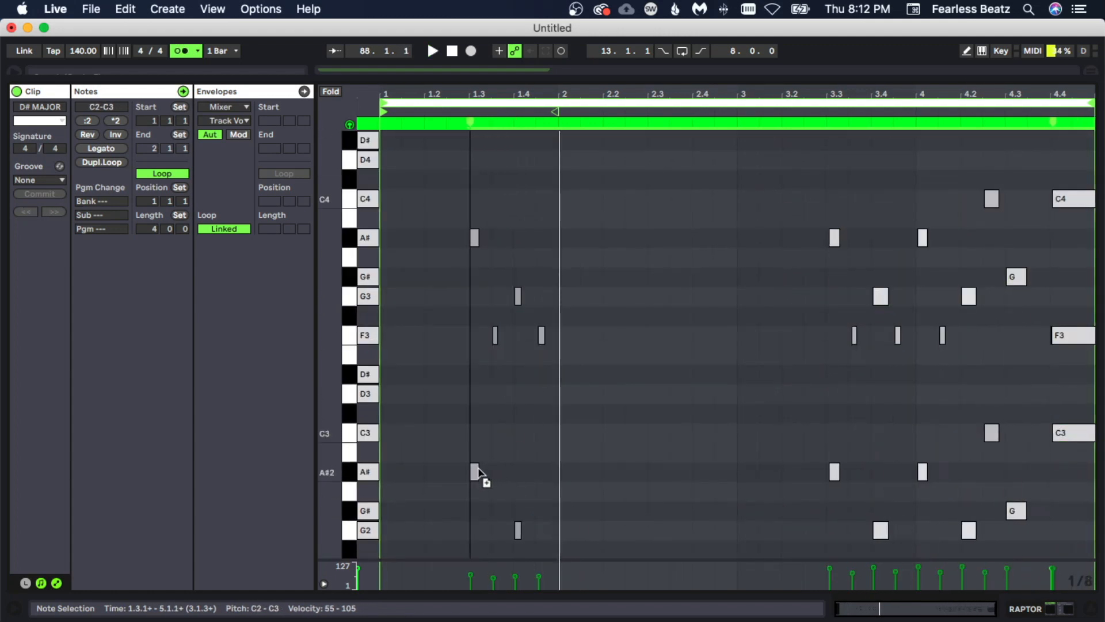
pyautogui.press('space')
pyautogui.scroll(-3, 493, 420)
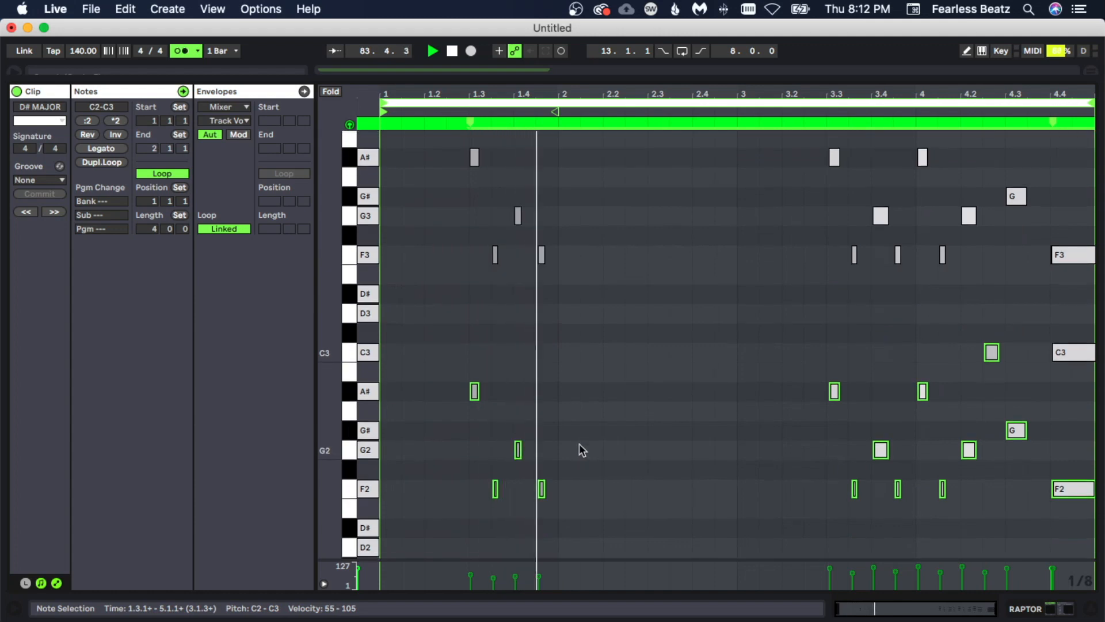
pyautogui.scroll(-2, 579, 443)
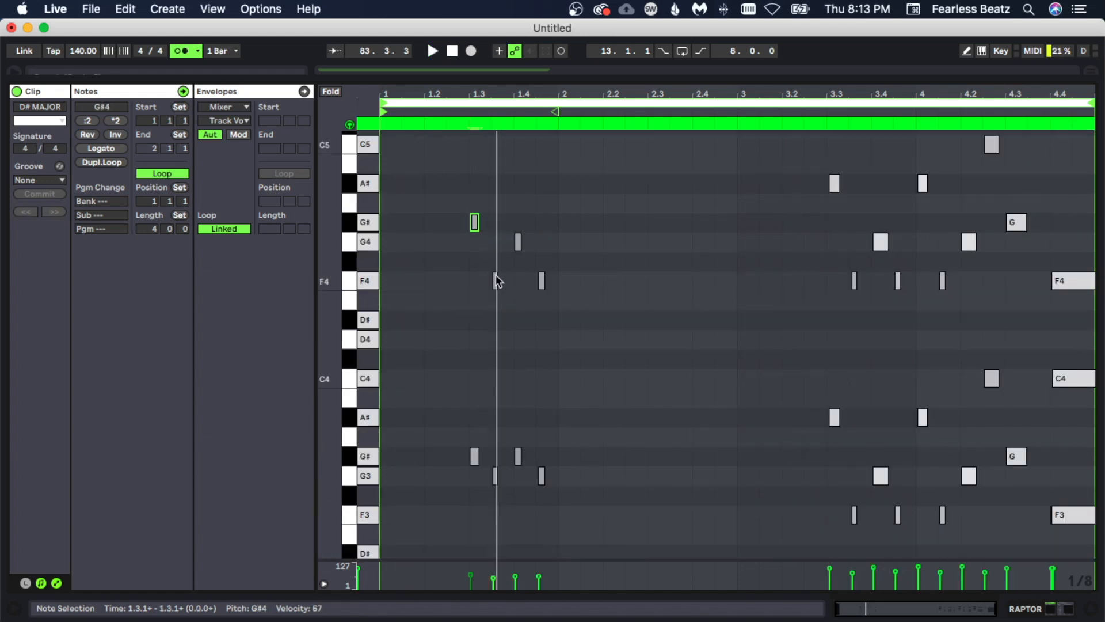
# In the upper layer's bar 1 phrase, raise the second and fourth notes to G4 and the third to G#4
pyautogui.moveTo(495, 300); pyautogui.dragTo(495, 242)
pyautogui.click(518, 243)
pyautogui.press('Up')
pyautogui.click(539, 279)
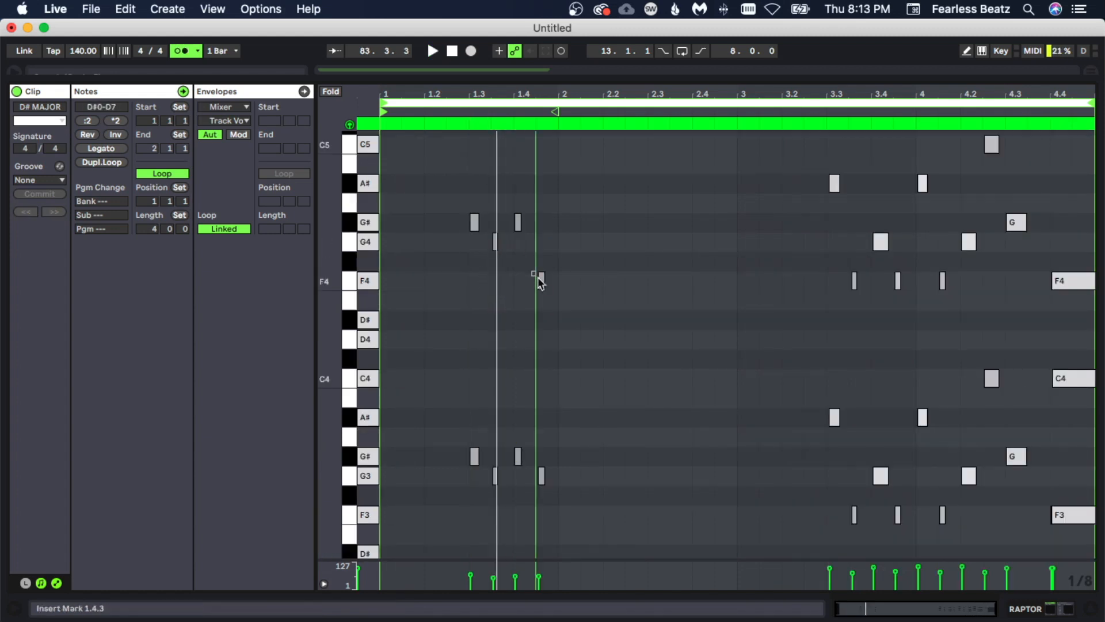
pyautogui.press('Up')
pyautogui.press('Up')
pyautogui.scroll(1, 557, 295)
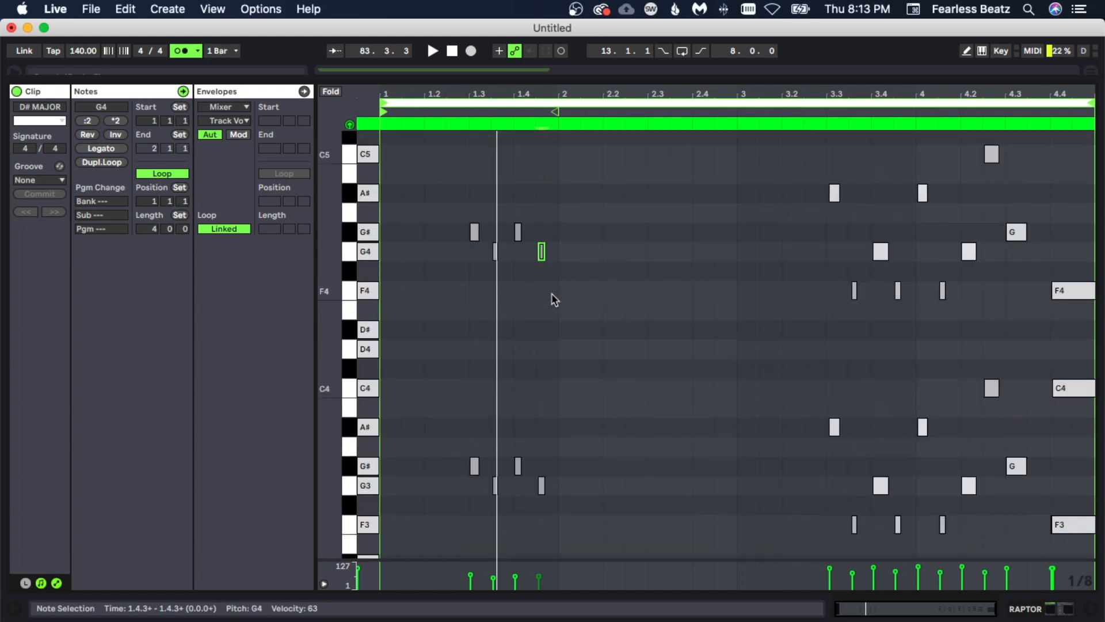
pyautogui.press('space')
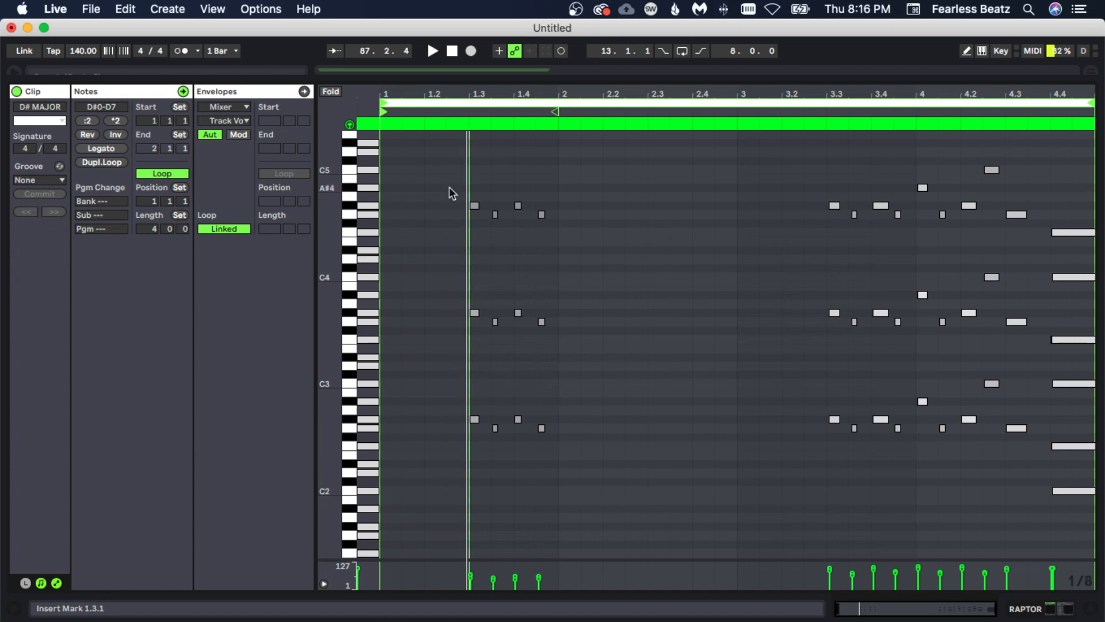
# Compare the bar 1 phrase with the bar 3–4 phrase across all three octave layers and play the clip
pyautogui.moveTo(440, 166); pyautogui.dragTo(575, 498)
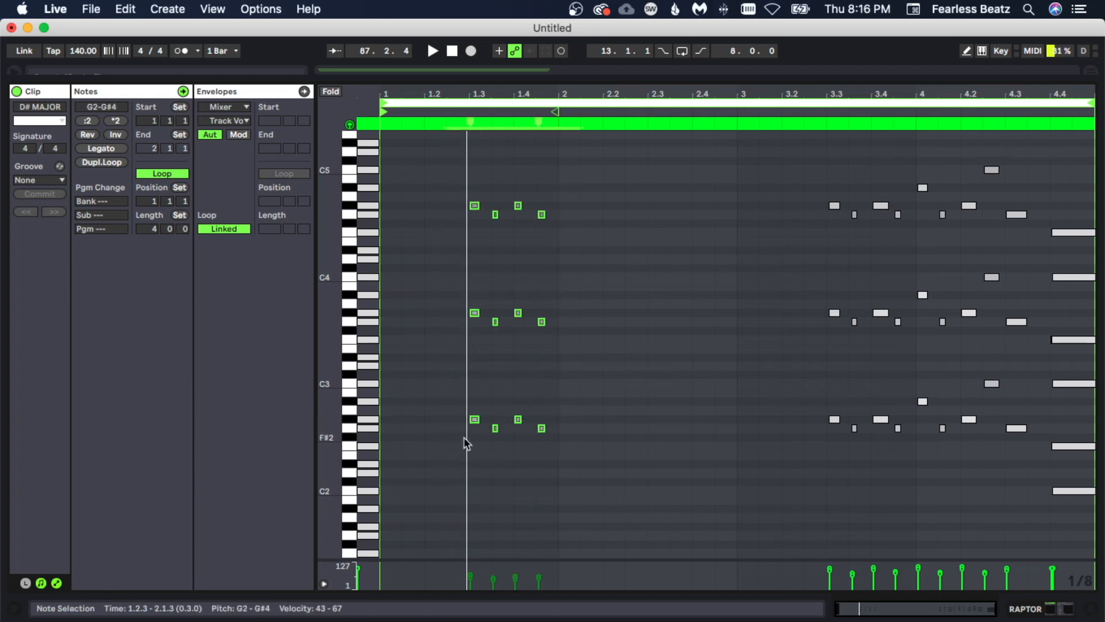
pyautogui.moveTo(798, 154); pyautogui.dragTo(1088, 458)
pyautogui.click(562, 259)
pyautogui.moveTo(470, 160); pyautogui.dragTo(581, 463)
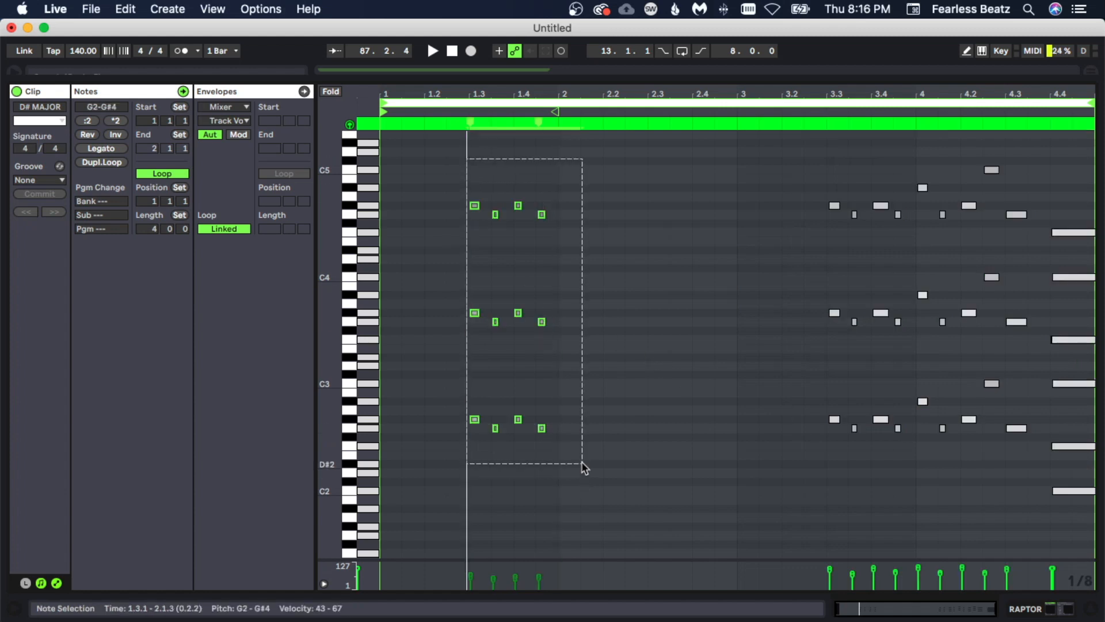
pyautogui.moveTo(805, 151); pyautogui.dragTo(887, 495)
pyautogui.moveTo(913, 166); pyautogui.dragTo(1041, 493)
pyautogui.click(559, 454)
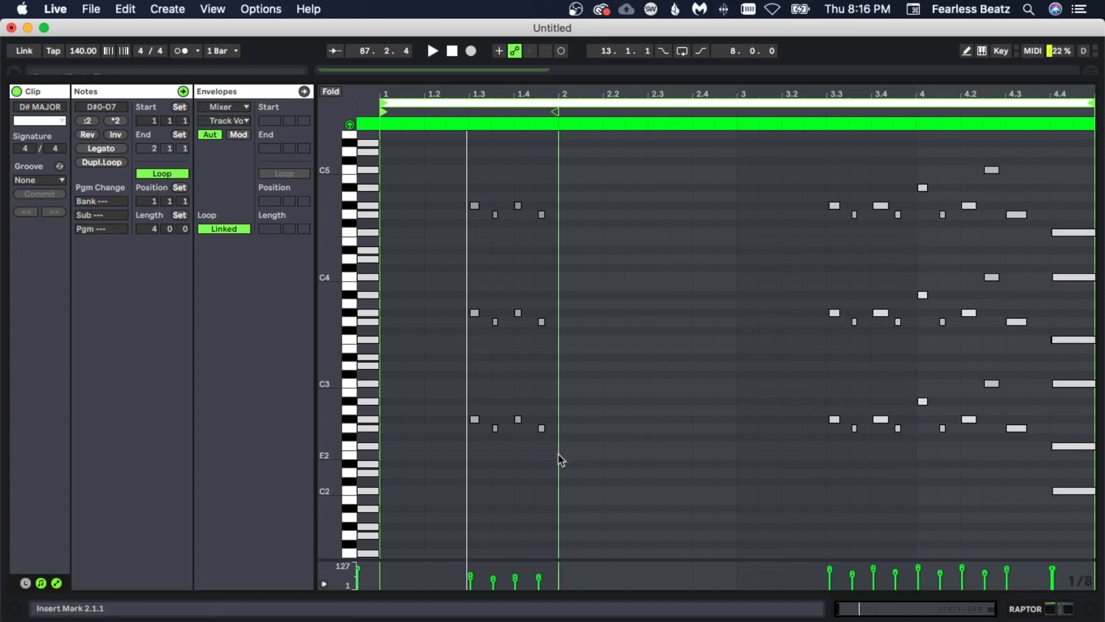
pyautogui.press('space')
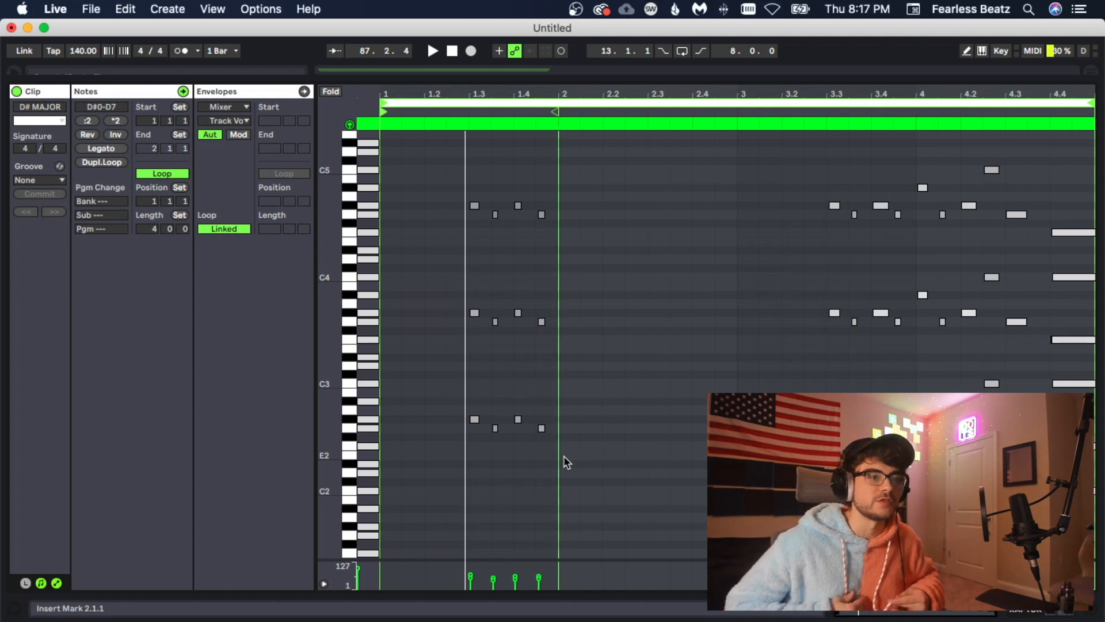
# Save the current Live set
pyautogui.press('super+s')
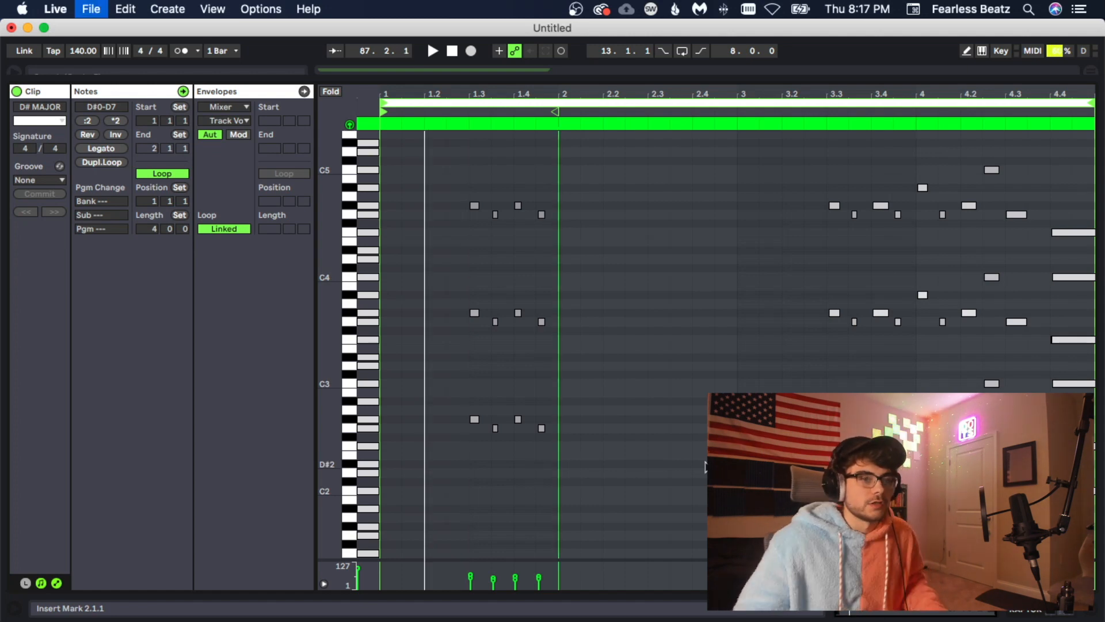
pyautogui.click(737, 455)
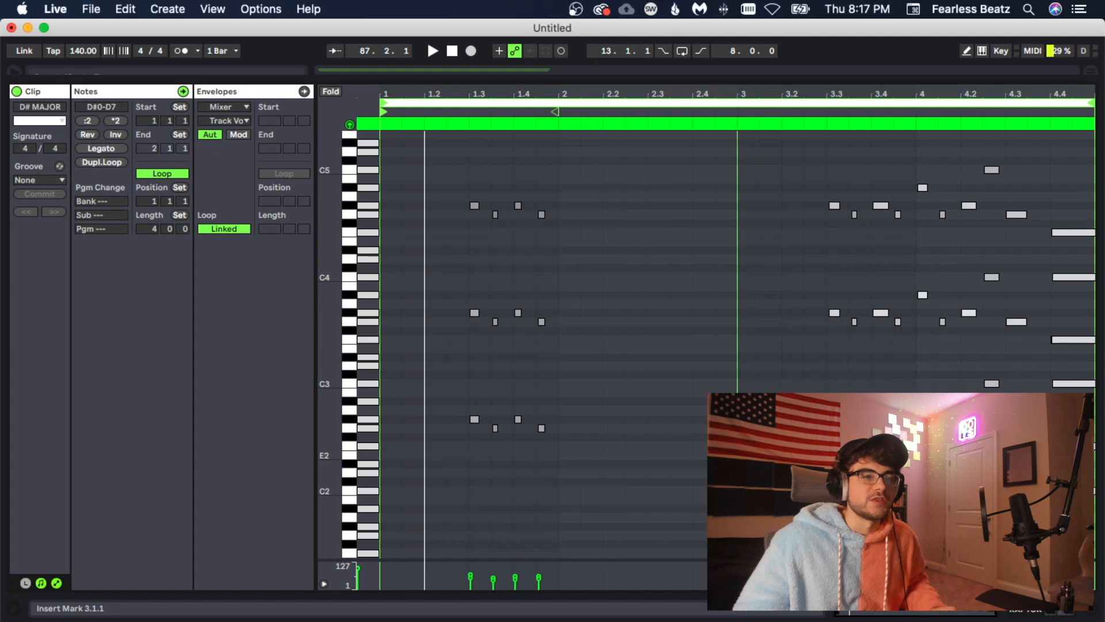
pyautogui.click(563, 455)
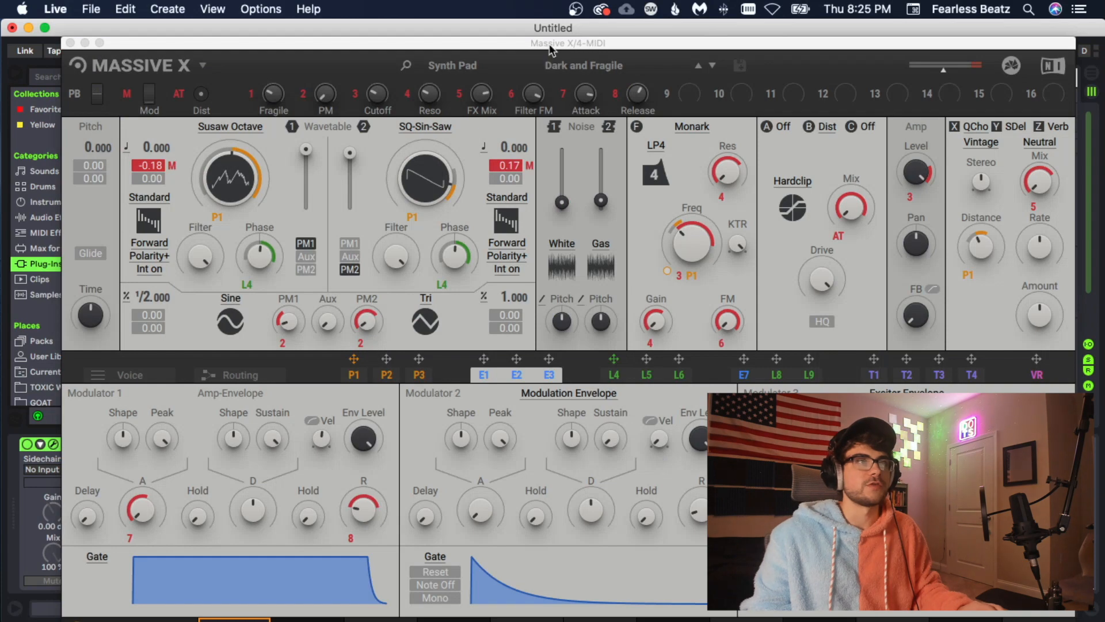
# Reposition the Massive X window with the Dark and Fragile preset so its controls are in view
pyautogui.moveTo(550, 47); pyautogui.dragTo(541, 29)
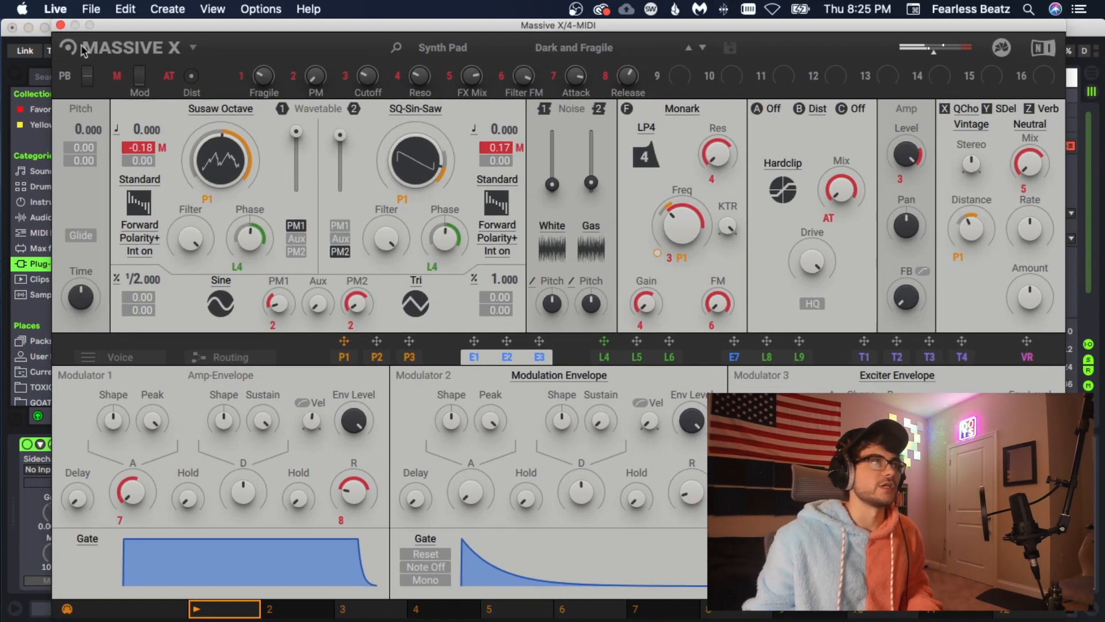
# In the SYNTH track's clip, extend the G#1 note starting at 3.4.1 to end at 4.3.1 and play the clip
pyautogui.click(61, 25)
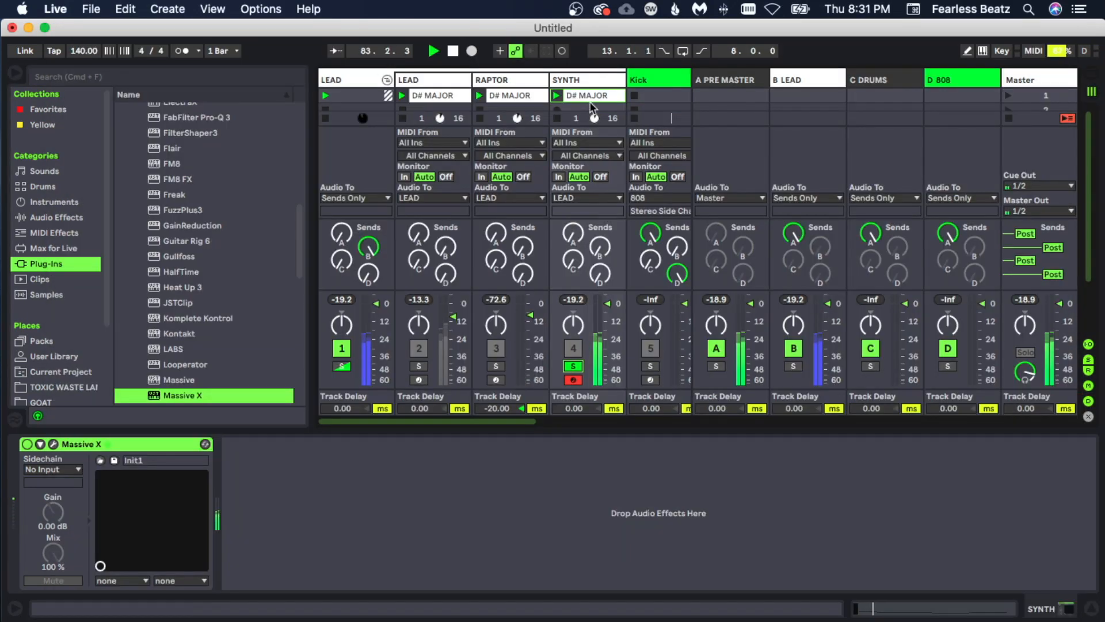
pyautogui.doubleClick(590, 101)
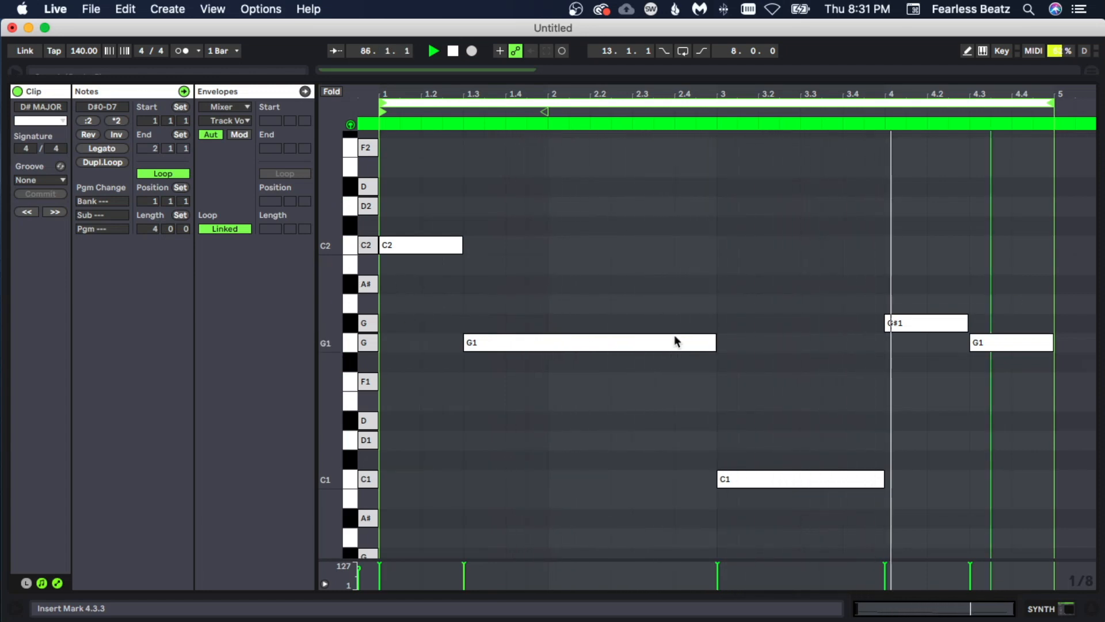
pyautogui.scroll(-3, 863, 351)
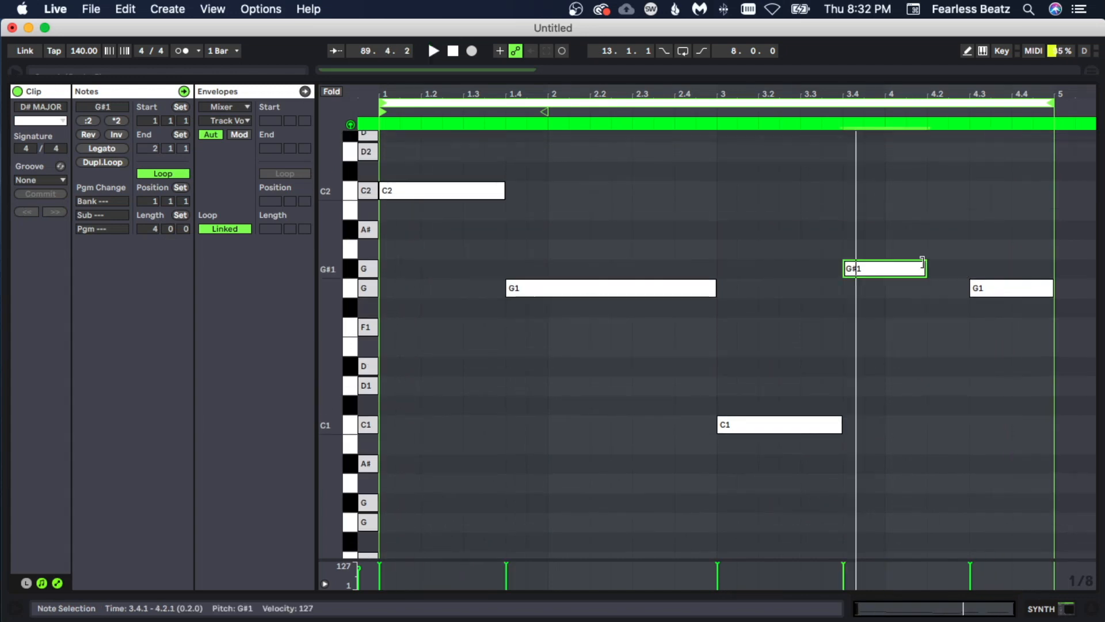
pyautogui.moveTo(925, 269); pyautogui.dragTo(986, 266)
pyautogui.press('space')
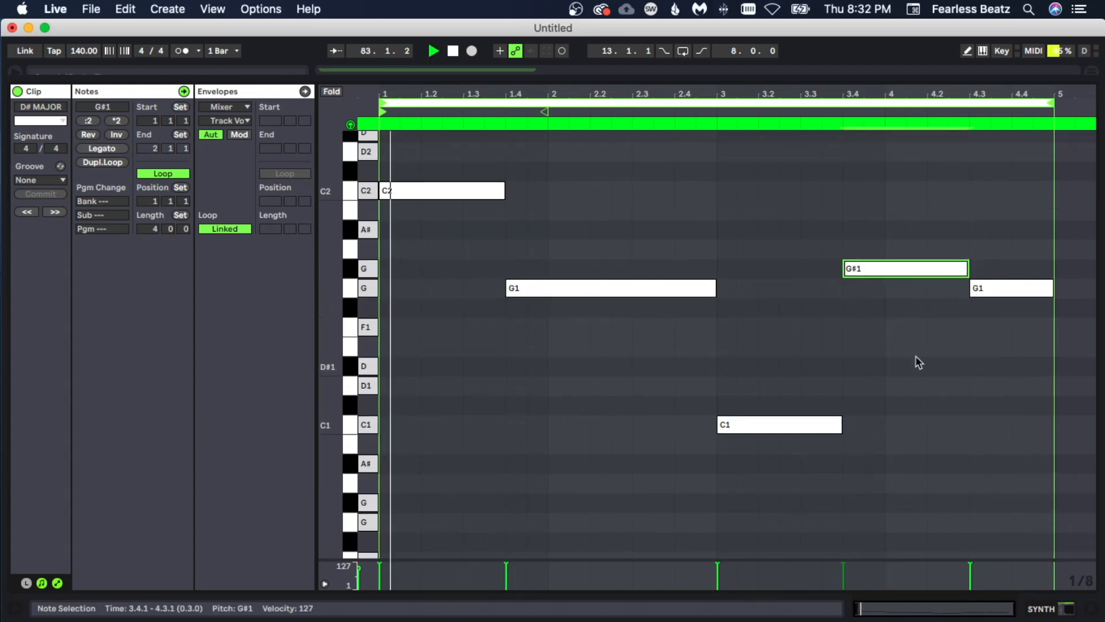
pyautogui.click(863, 361)
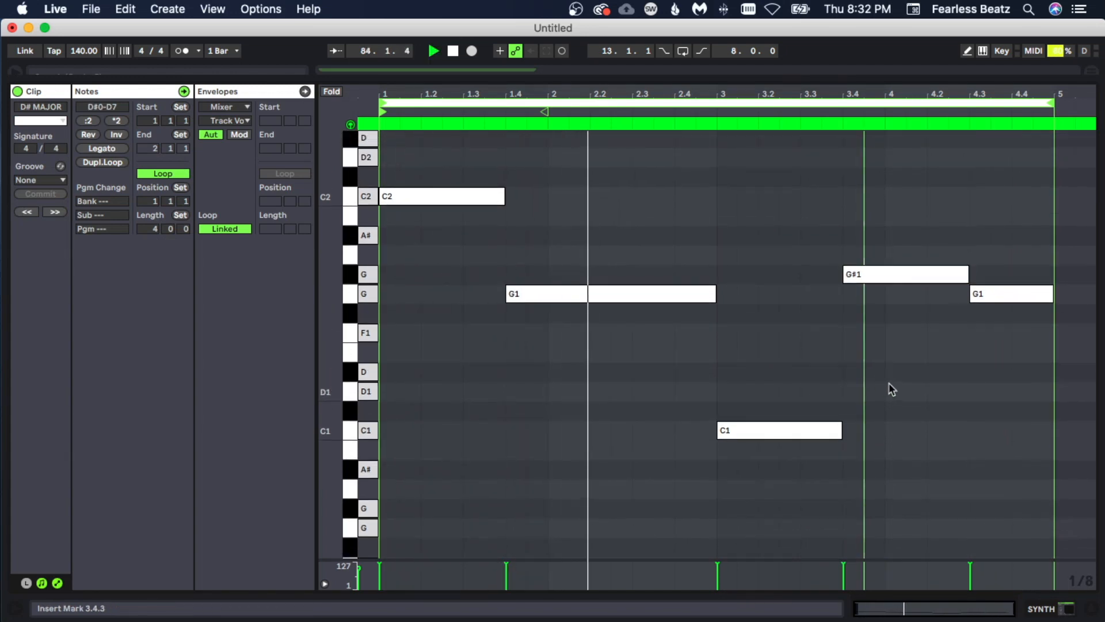
pyautogui.scroll(1, 881, 405)
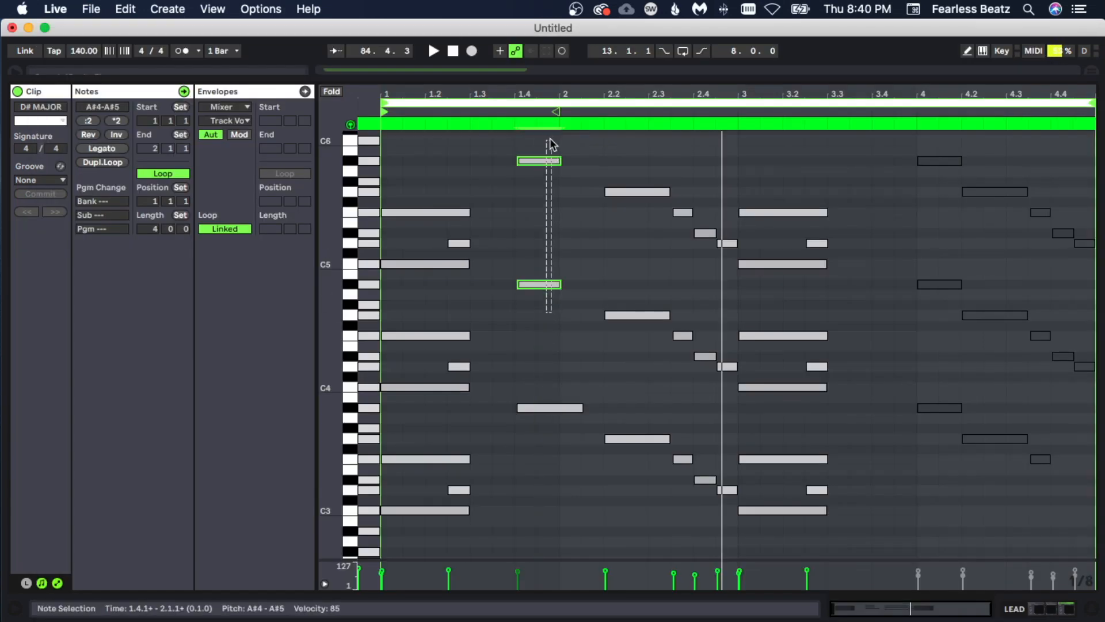
# In the LEAD clip, lengthen the A#4 and A#5 notes at 1.4 to end with the A#3 note and audition them
pyautogui.moveTo(560, 284); pyautogui.dragTo(583, 284)
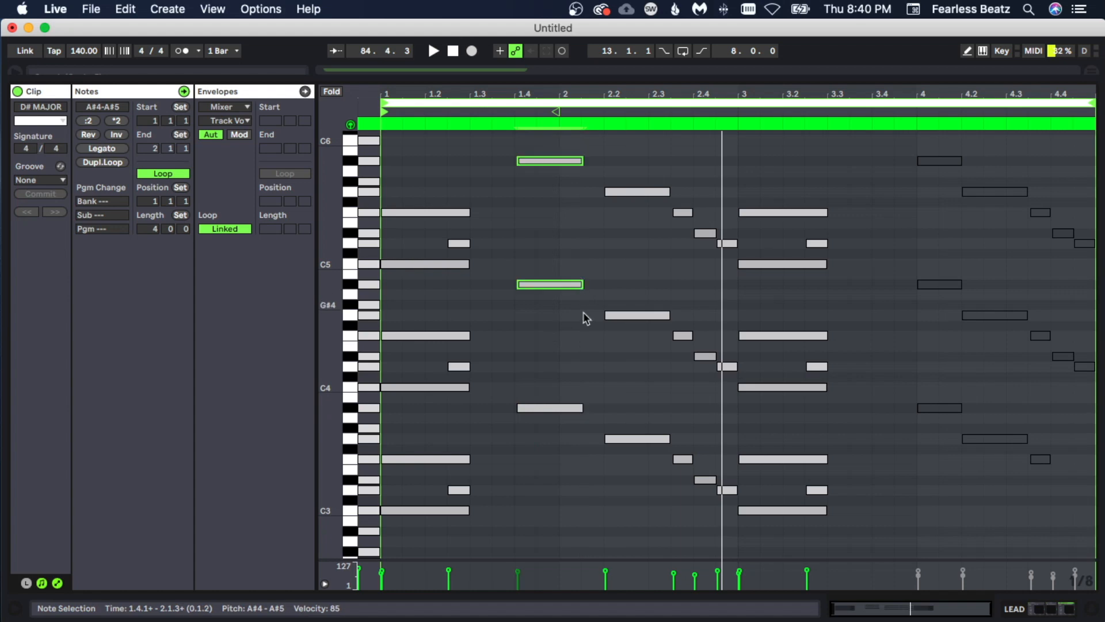
pyautogui.press('space')
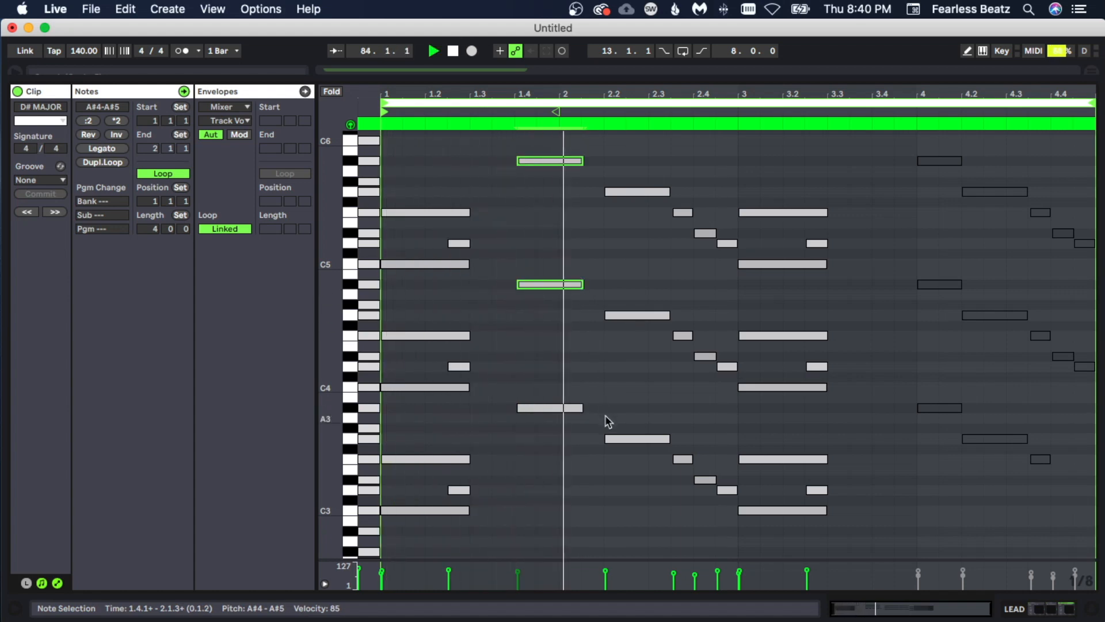
pyautogui.press('space')
# Lower the A# notes at 1.4 to G# in all three octave layers and play the clip
pyautogui.moveTo(555, 466); pyautogui.dragTo(533, 160)
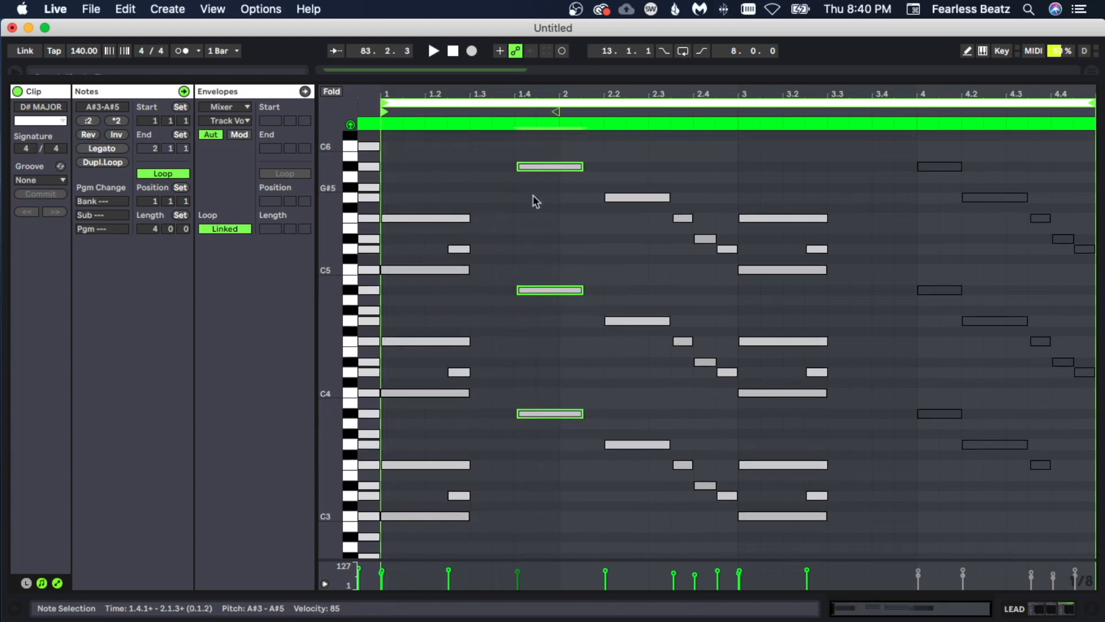
pyautogui.press('Down')
pyautogui.press('Down')
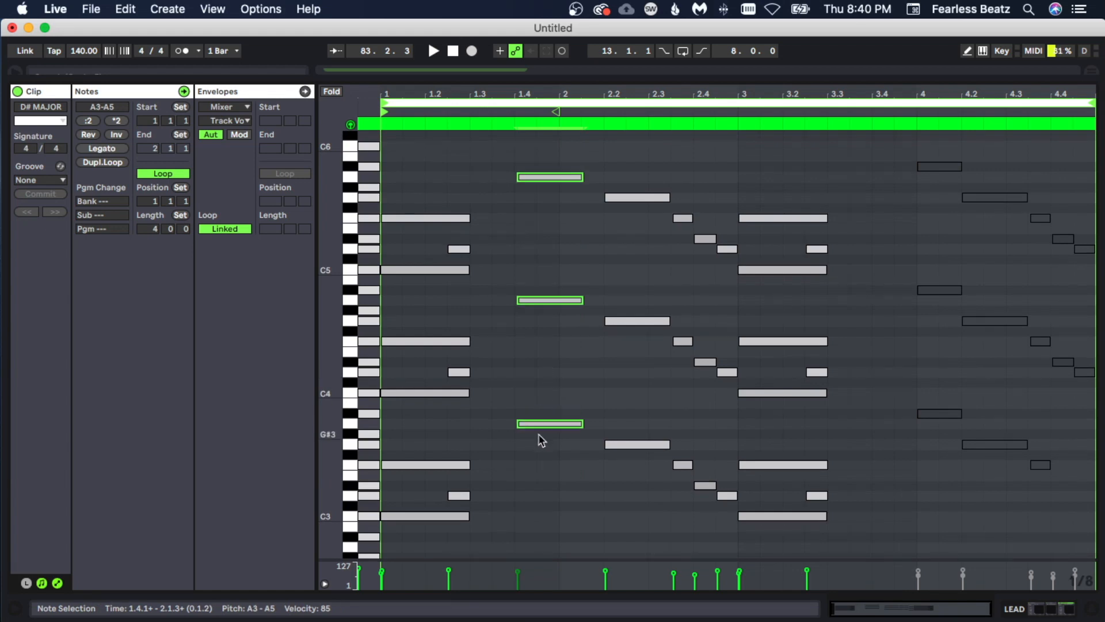
pyautogui.press('space')
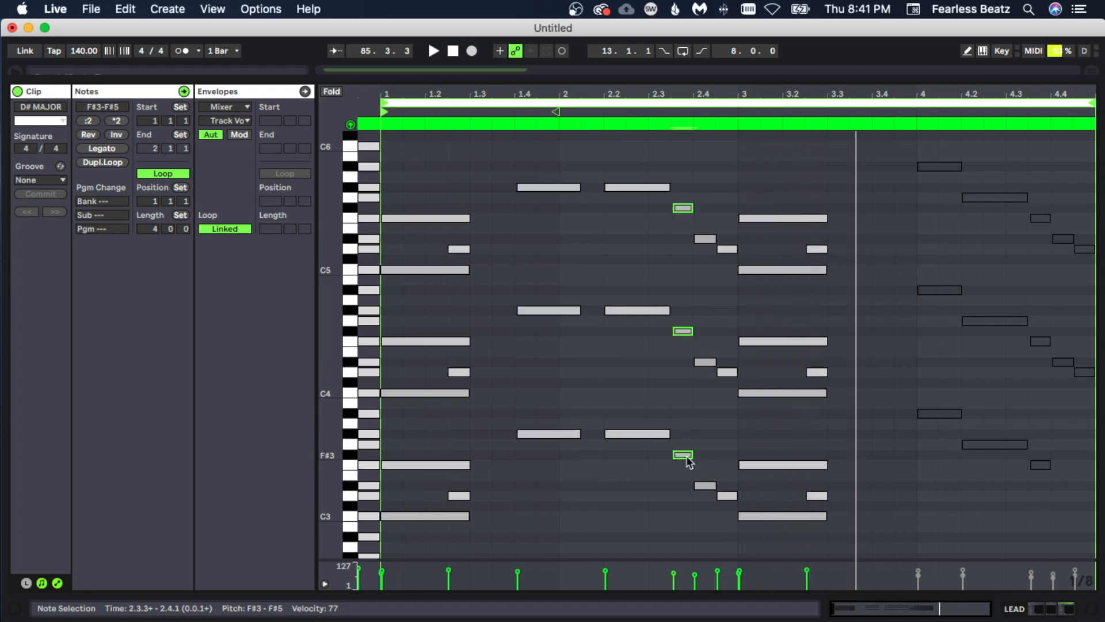
# In all octave layers, raise bar 2's last three notes to G at 2.3.3, F at 2.4.1 and D# at 2.4.3, and play the clip
pyautogui.press('Up')
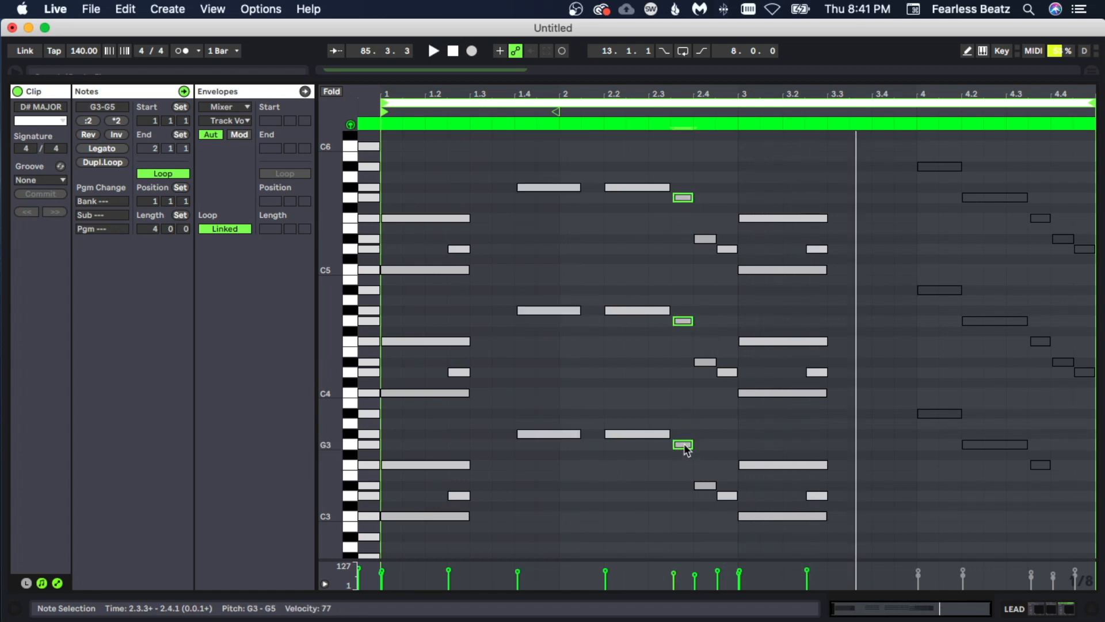
pyautogui.moveTo(698, 513); pyautogui.dragTo(706, 245)
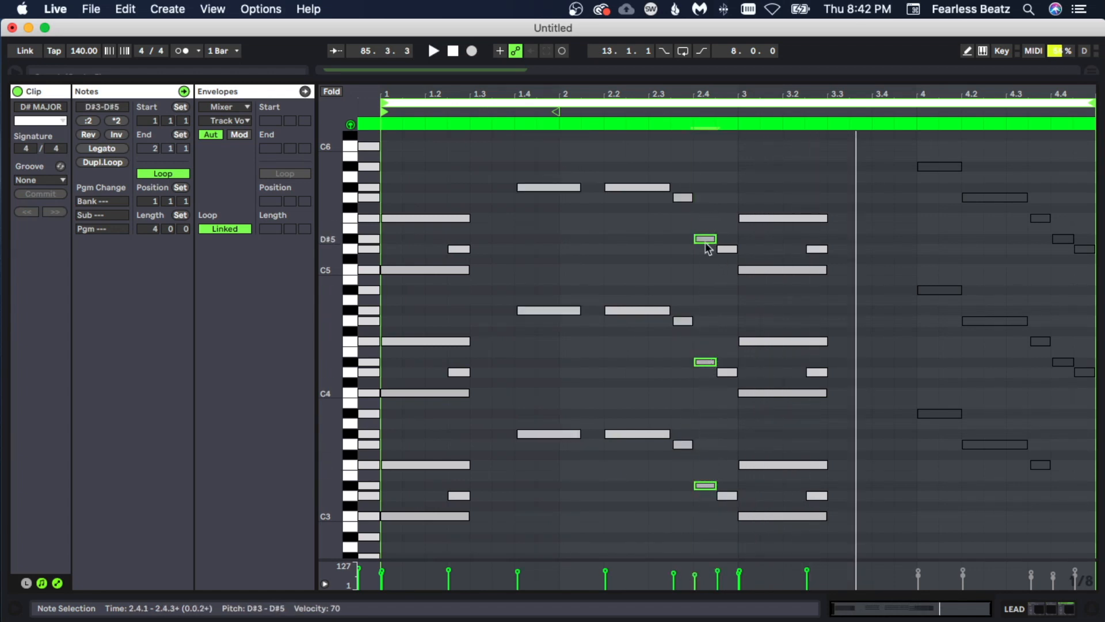
pyautogui.press('Up')
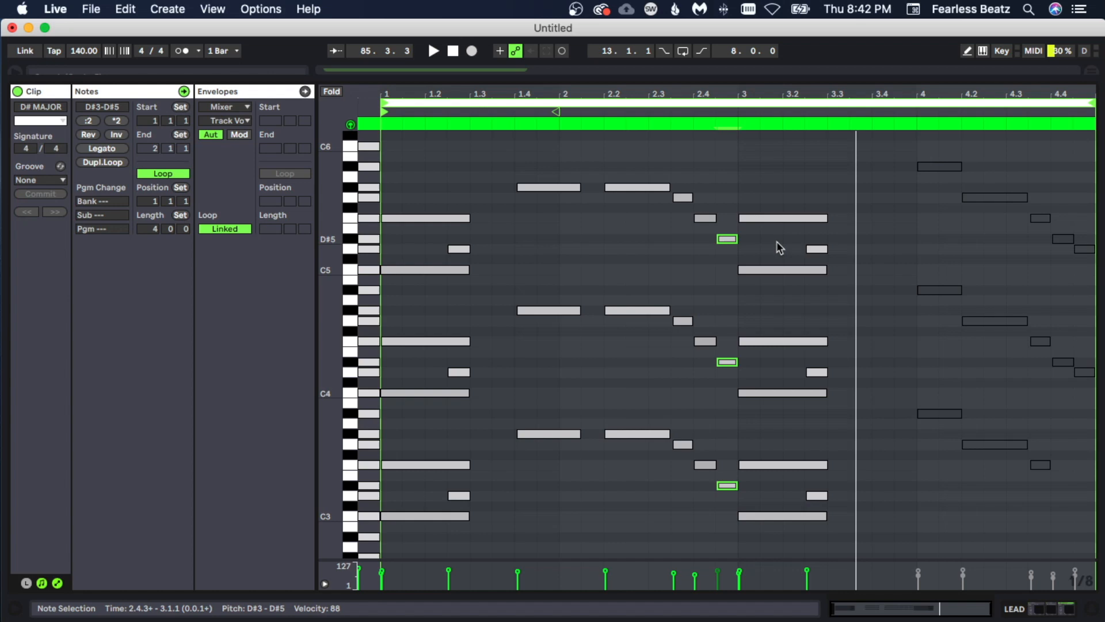
pyautogui.press('space')
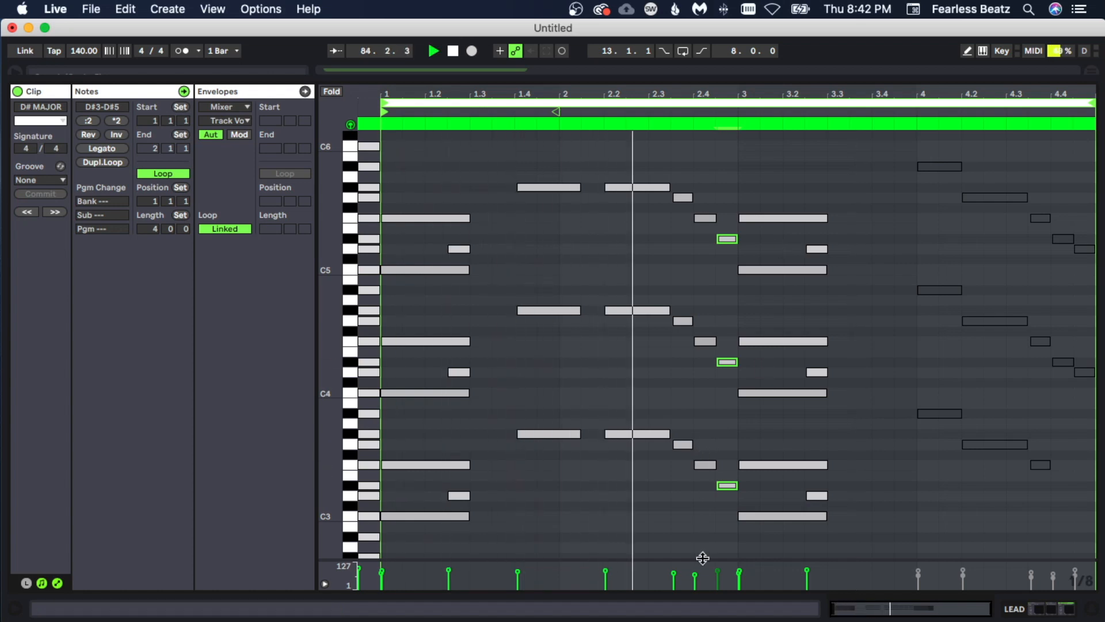
pyautogui.press('space')
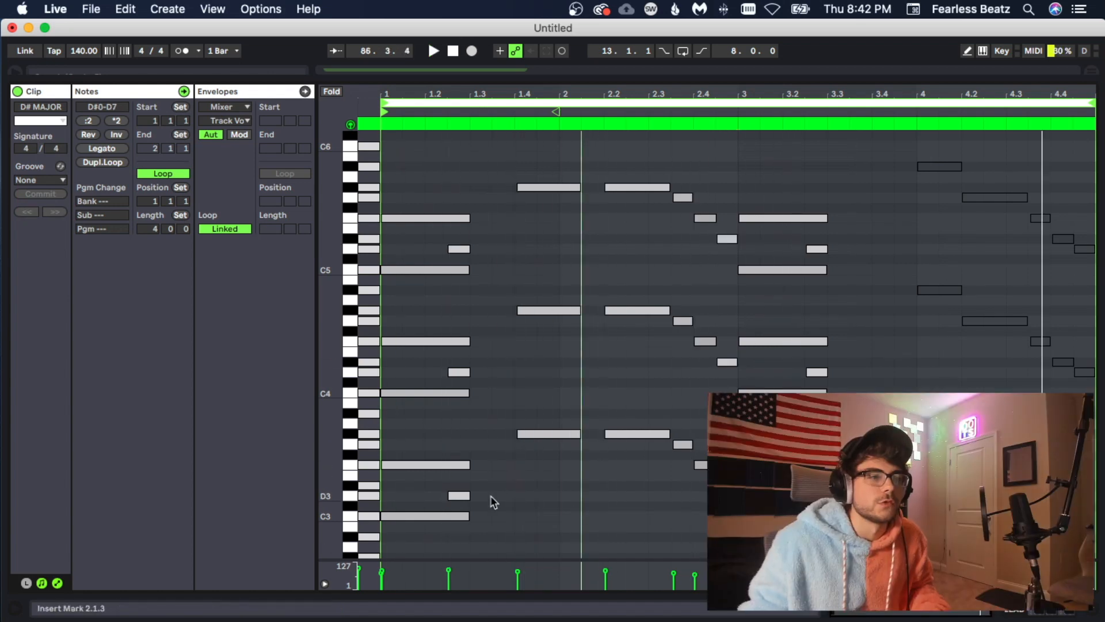
pyautogui.click(492, 498)
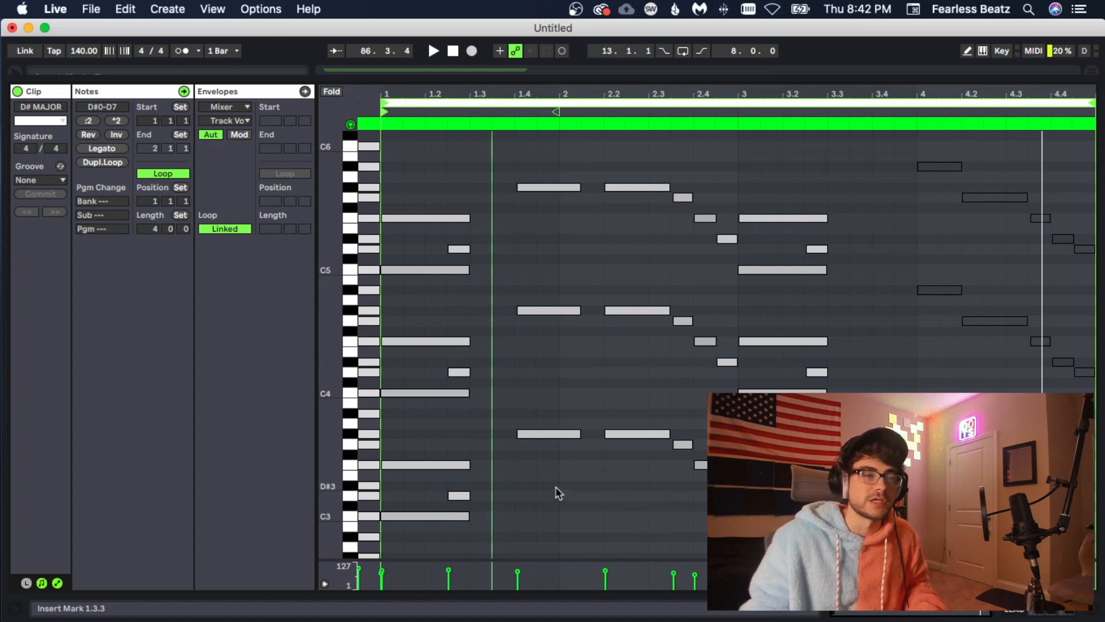
pyautogui.press('space')
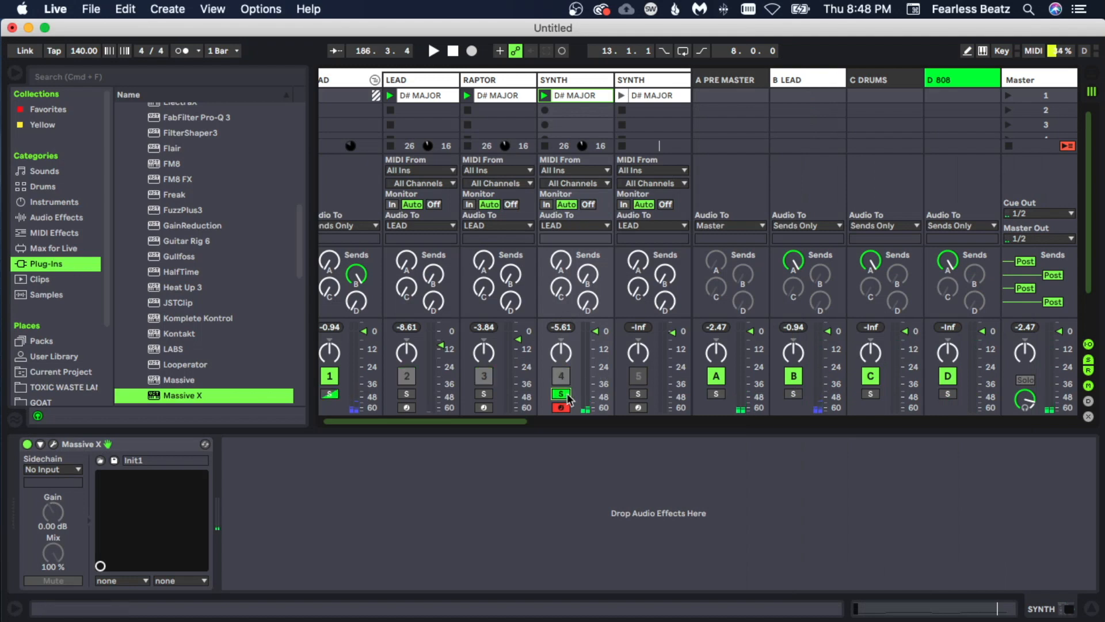
# In the SYNTH clip, duplicate the C2–G#2 notes one octave higher as a C3–G#3 layer and play the clip
pyautogui.press('space')
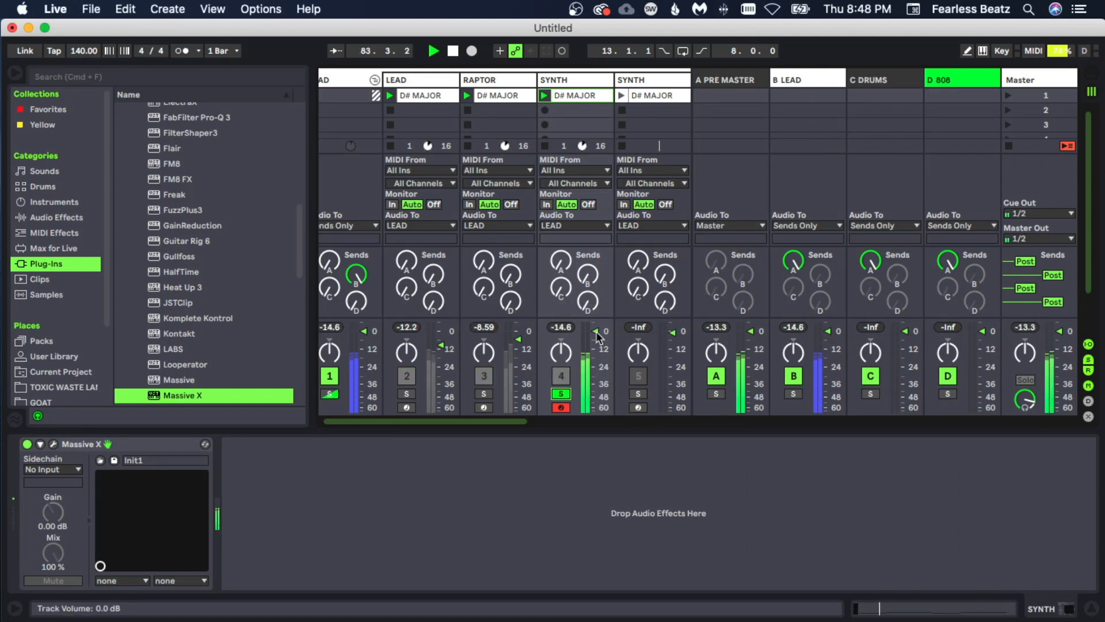
pyautogui.doubleClick(578, 101)
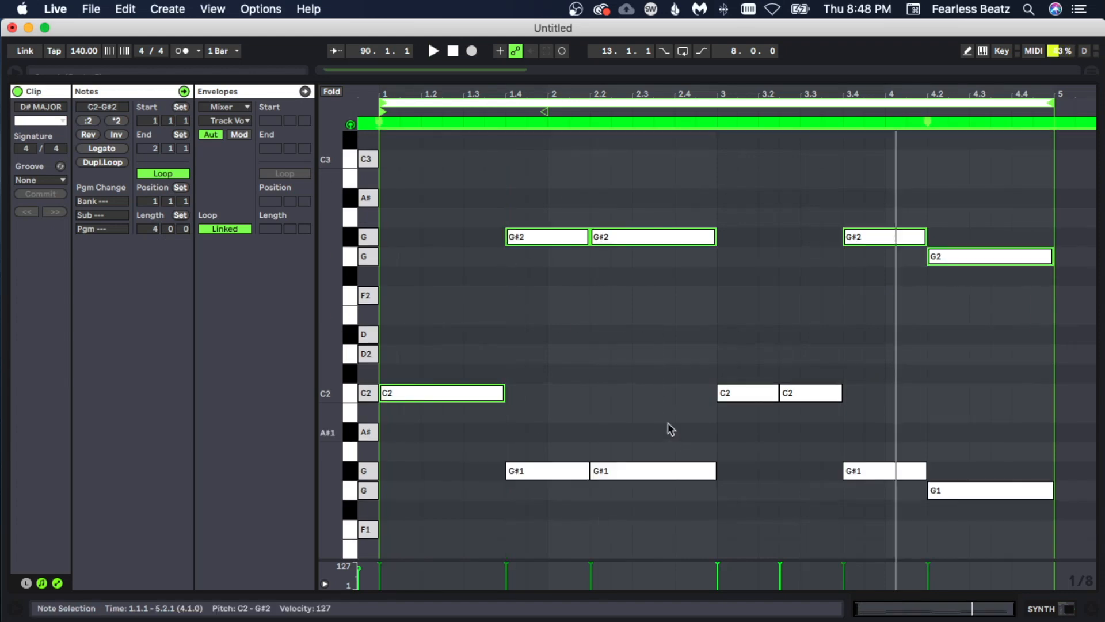
pyautogui.moveTo(690, 344); pyautogui.dragTo(840, 395)
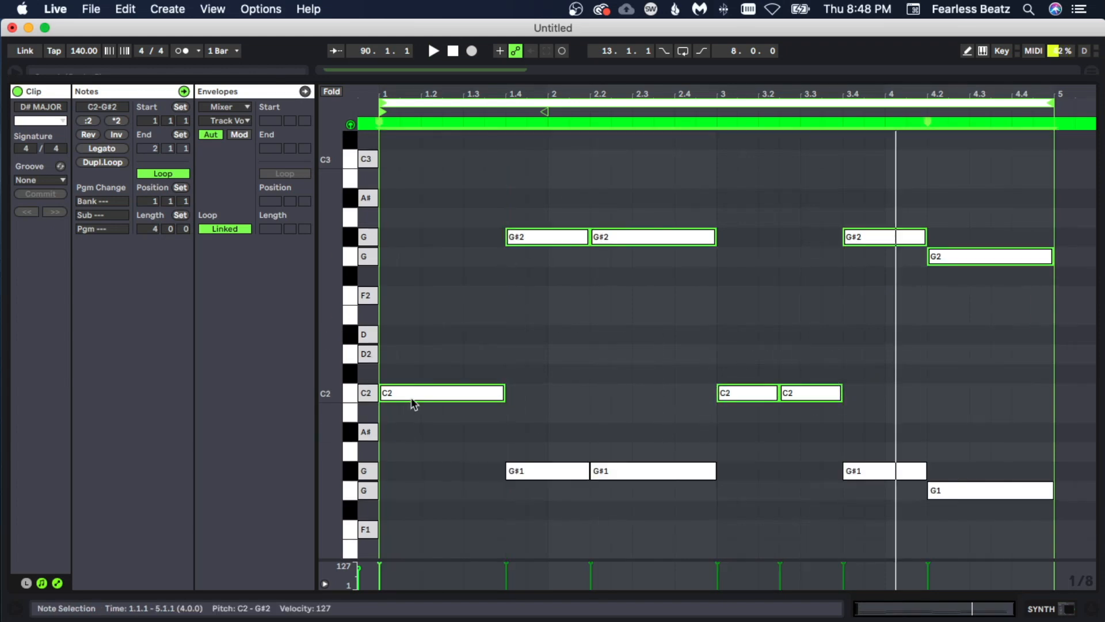
pyautogui.scroll(3, 413, 403)
pyautogui.moveTo(420, 466); pyautogui.dragTo(419, 242)
pyautogui.scroll(2, 472, 374)
pyautogui.press('space')
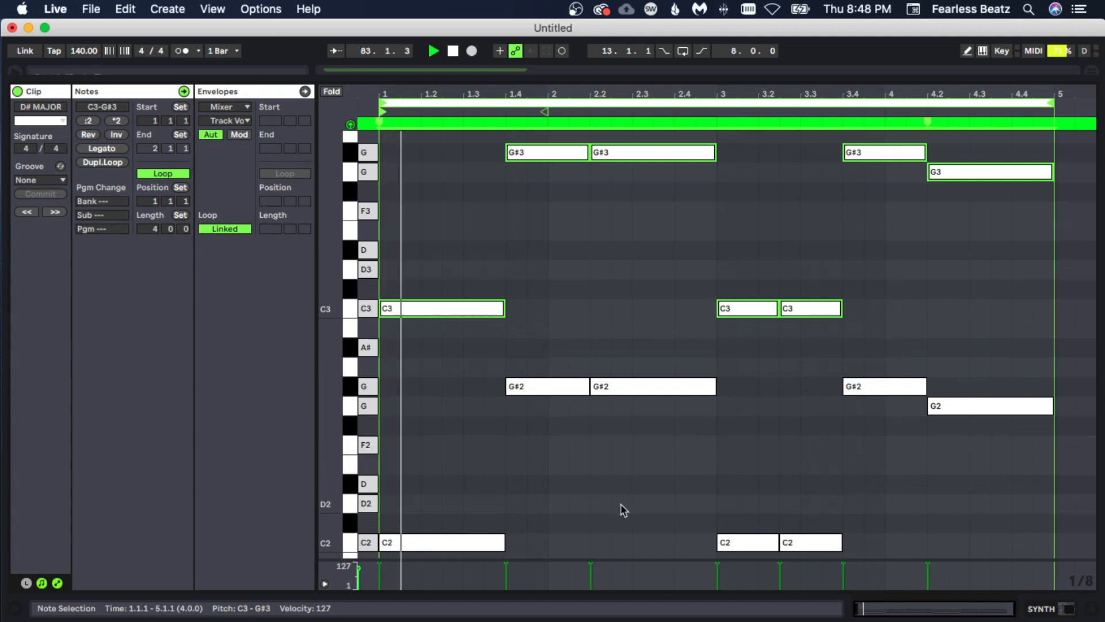
# Review all three octave layers of the SYNTH clip together and play it back
pyautogui.scroll(3, 620, 503)
pyautogui.scroll(-1, 725, 529)
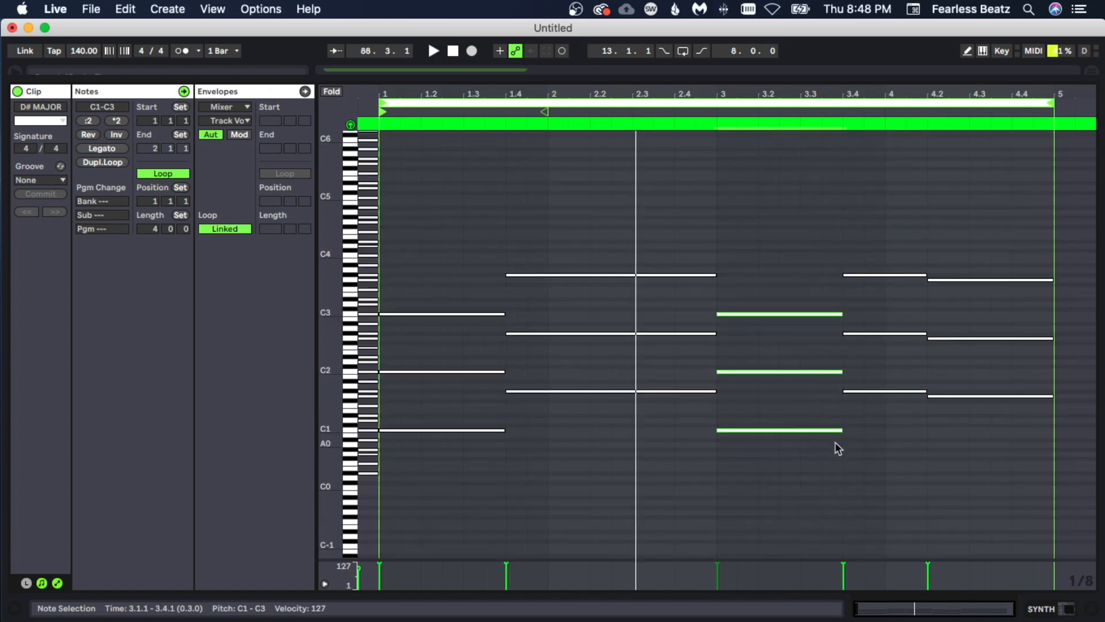
pyautogui.click(834, 443)
pyautogui.press('space')
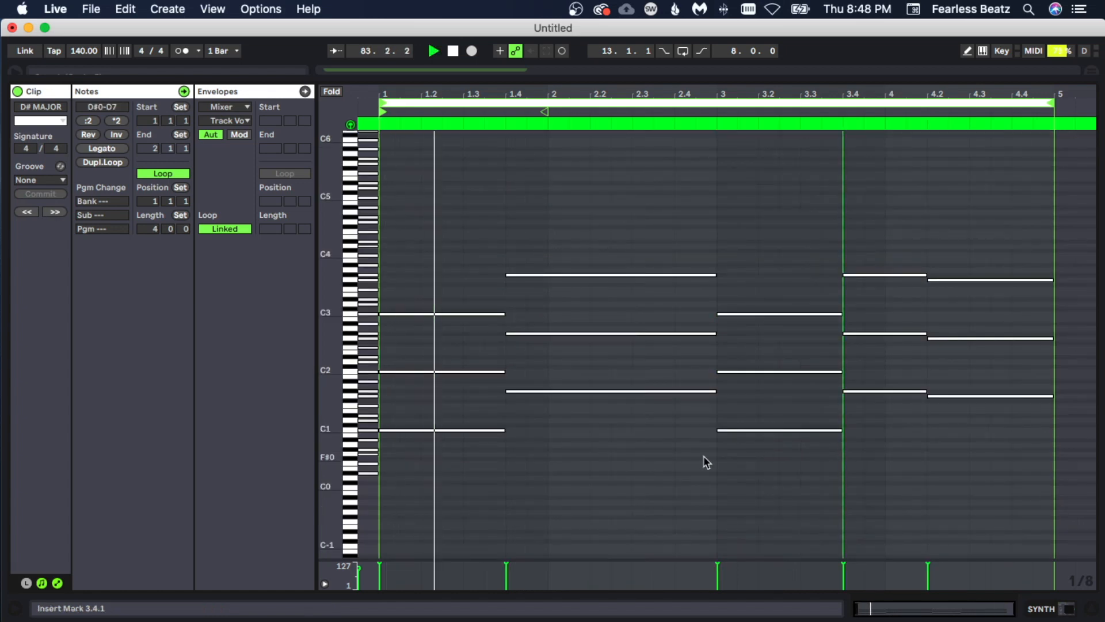
pyautogui.click(719, 467)
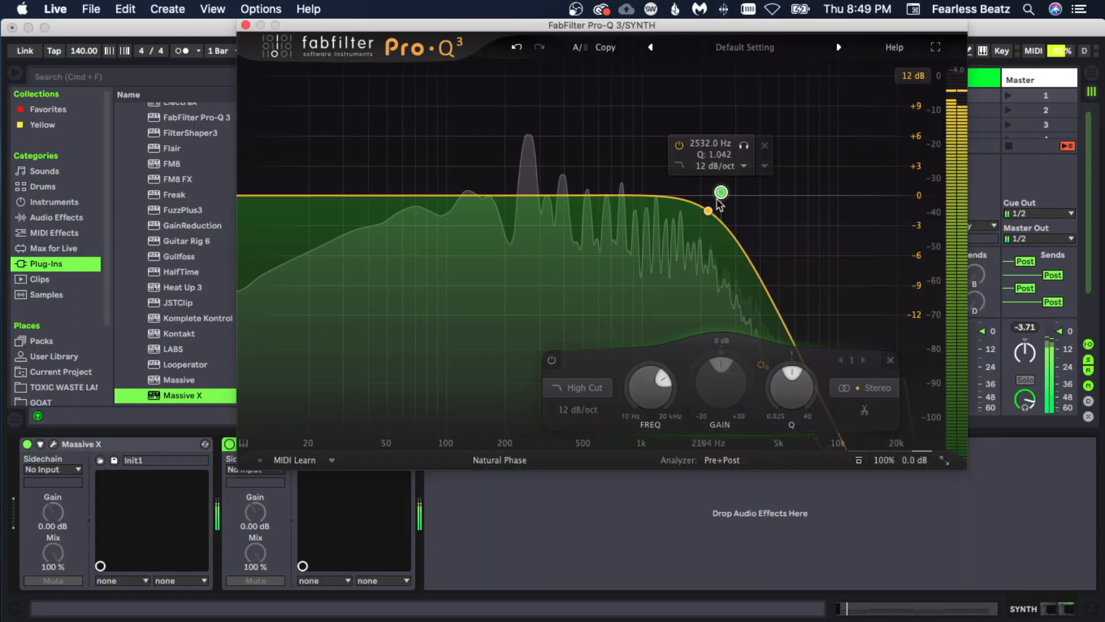
# Lower the high-cut frequency in the SYNTH track's FabFilter Pro-Q 3 to below 500 Hz
pyautogui.moveTo(720, 193); pyautogui.dragTo(563, 191)
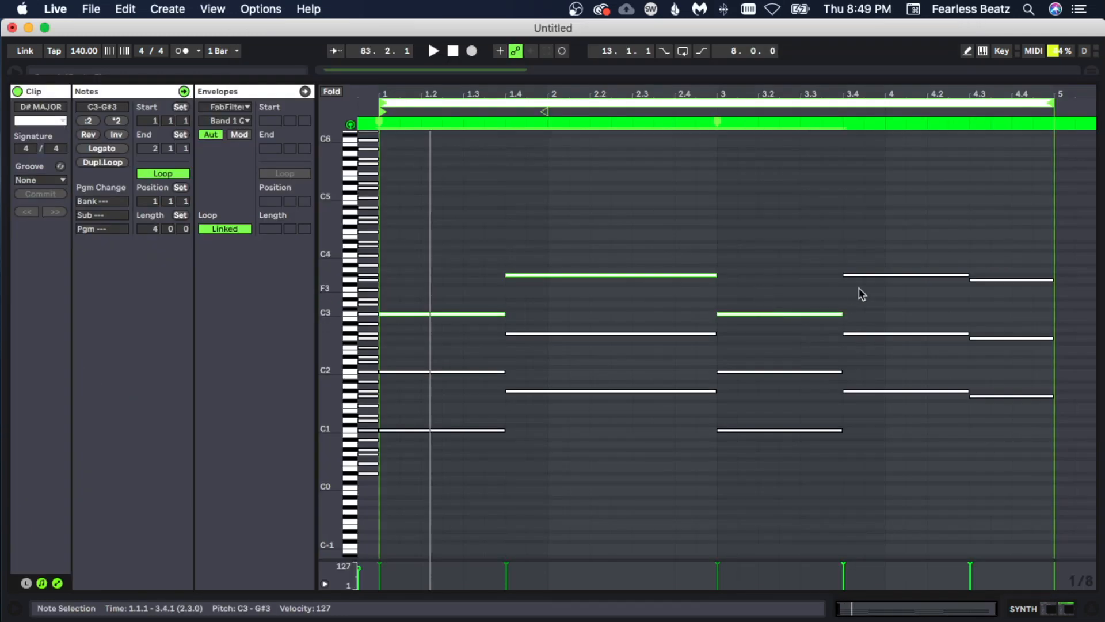
# Select the whole C3–G#3 top layer, reduce its note velocities to 97 and further still, and audition the clip
pyautogui.moveTo(884, 228); pyautogui.dragTo(989, 304)
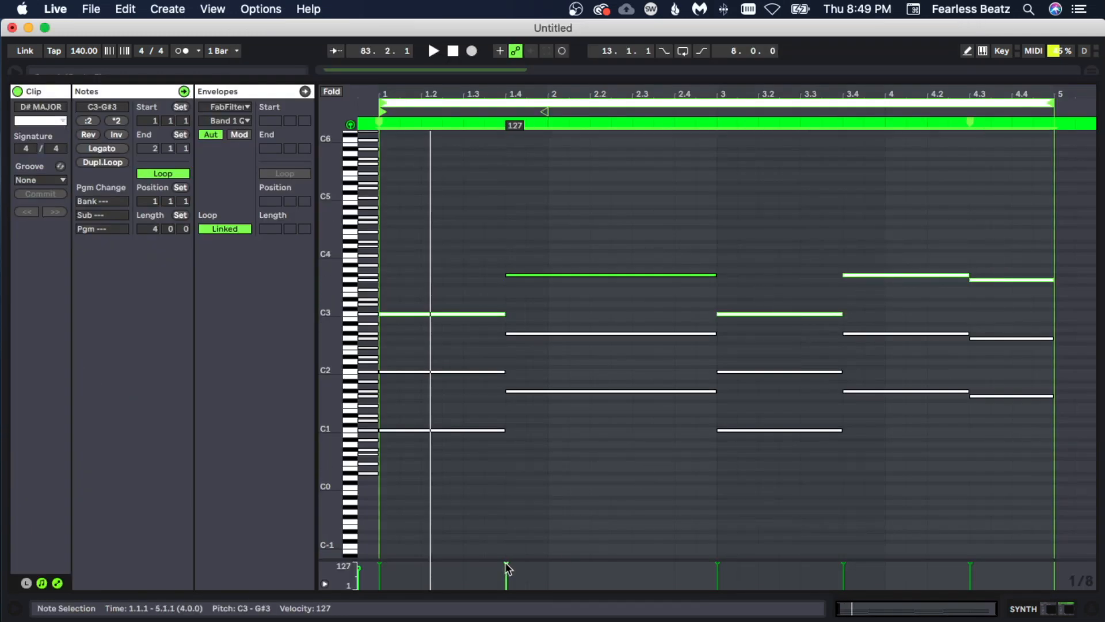
pyautogui.press('space')
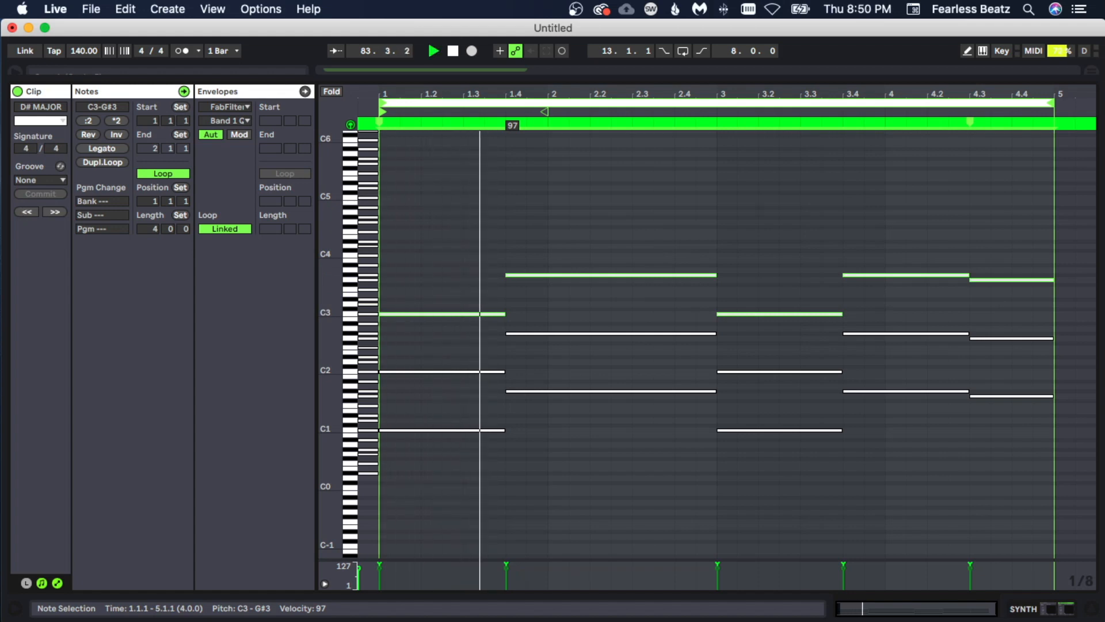
pyautogui.press('space')
pyautogui.moveTo(505, 568); pyautogui.dragTo(505, 588)
pyautogui.press('space')
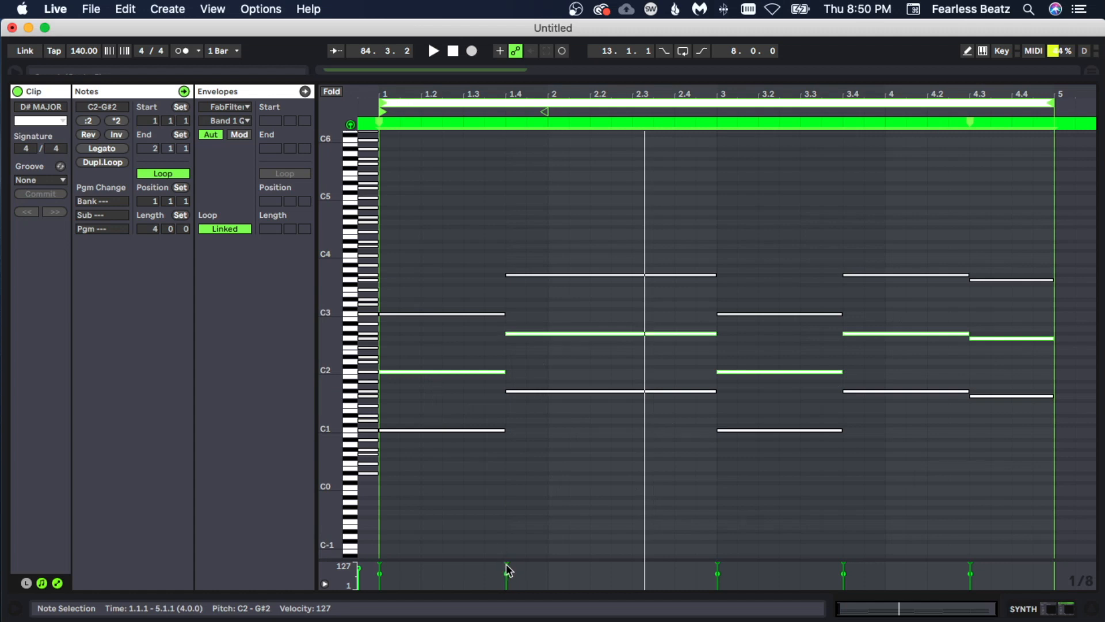
# Reduce the velocities of the middle C2–G#2 layer to 94 and play the clip
pyautogui.moveTo(508, 571); pyautogui.dragTo(509, 578)
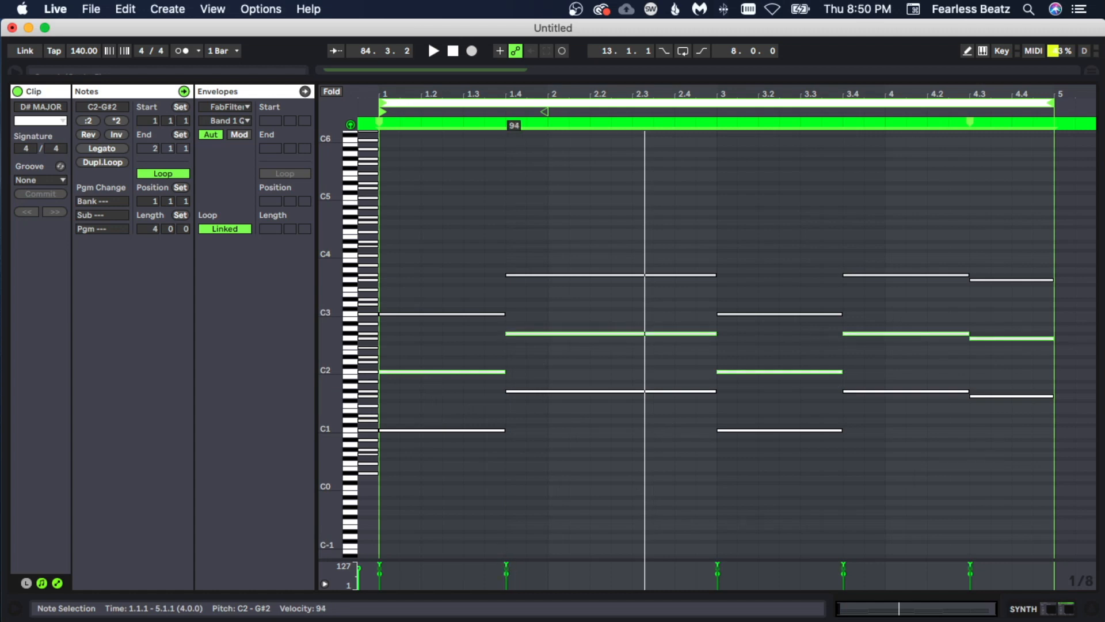
pyautogui.click(506, 574)
pyautogui.press('space')
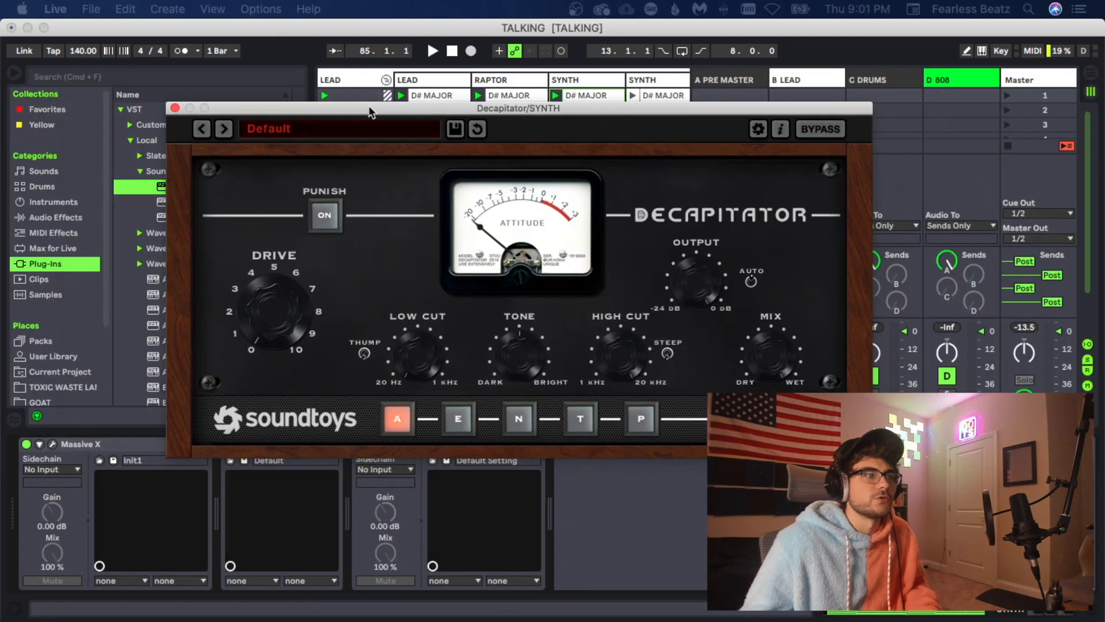
pyautogui.moveTo(370, 112); pyautogui.dragTo(358, 113)
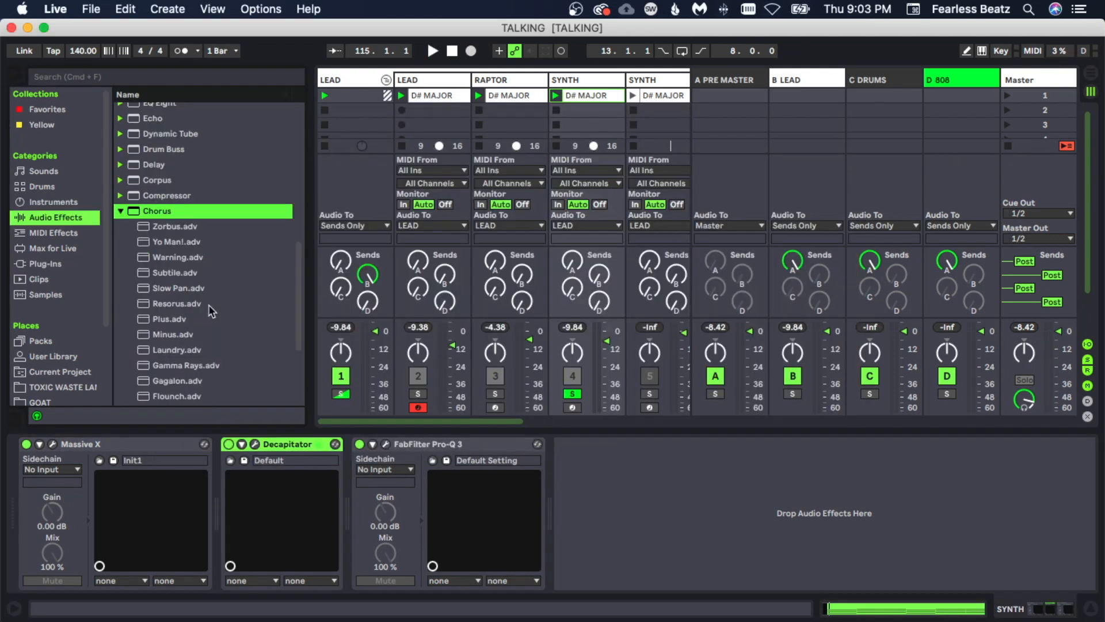
# Audition the Gagalon Chorus preset ahead of Decapitator on the SYNTH track, and replace it with the Flounch preset
pyautogui.scroll(-5, 213, 296)
pyautogui.doubleClick(187, 297)
pyautogui.press('space')
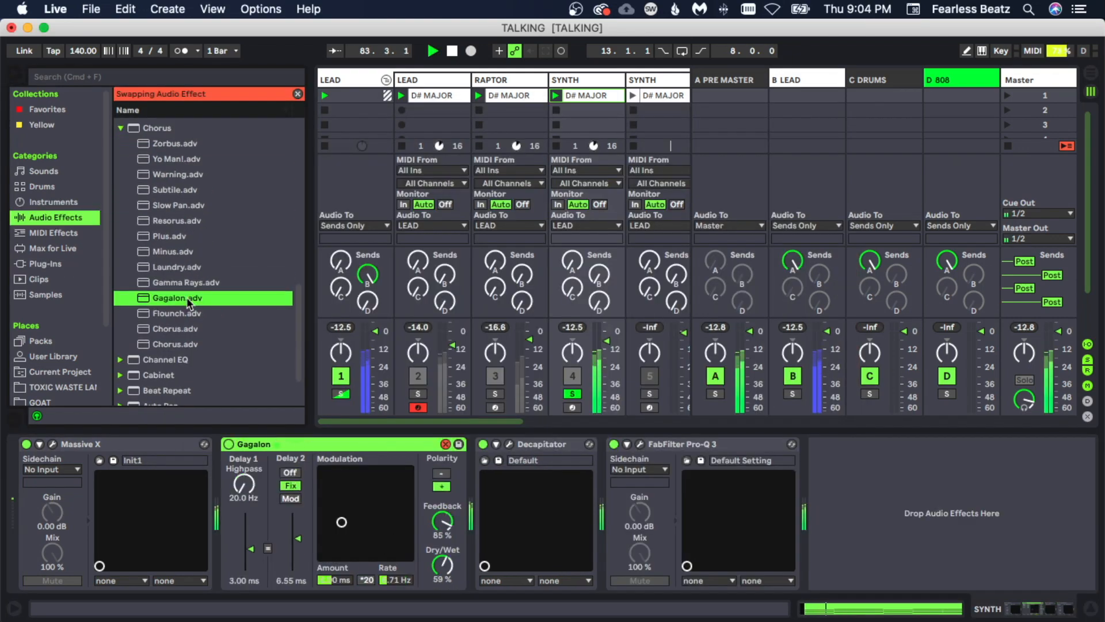
pyautogui.doubleClick(189, 310)
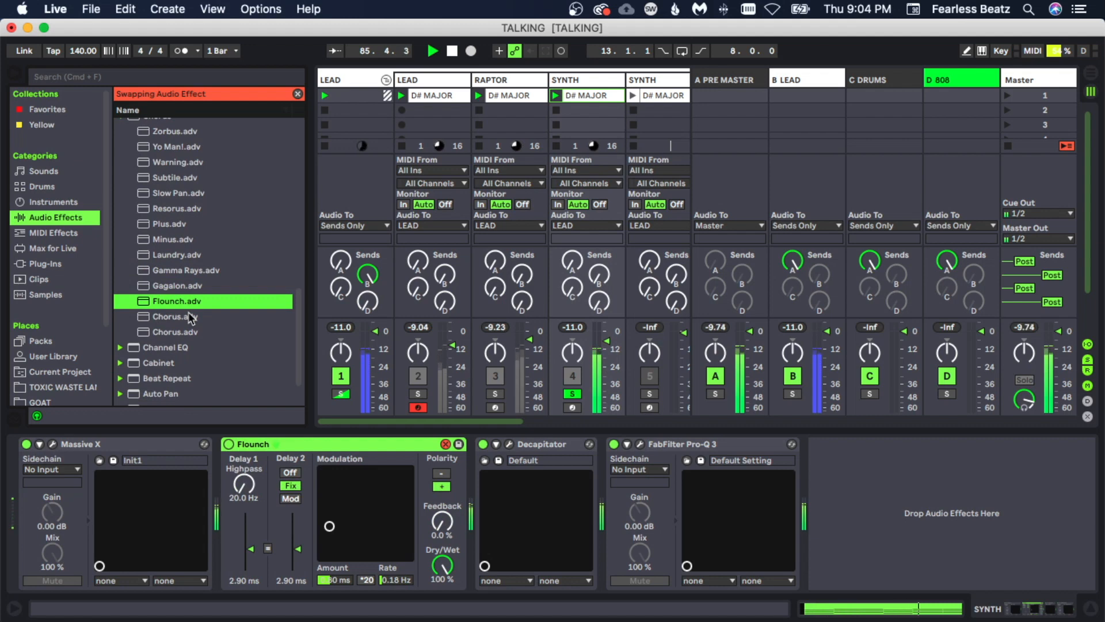
pyautogui.scroll(2, 189, 317)
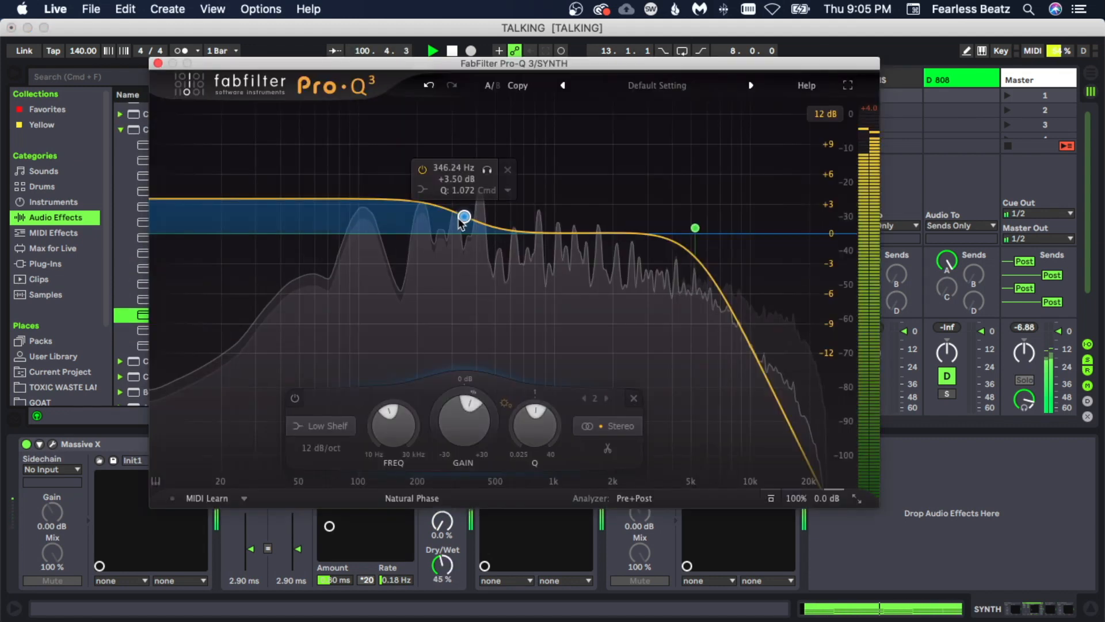
# Adjust the low shelf in the SYNTH track's Pro-Q 3 to about 342 Hz at +3.13 dB and stop playback
pyautogui.moveTo(462, 217); pyautogui.dragTo(464, 218)
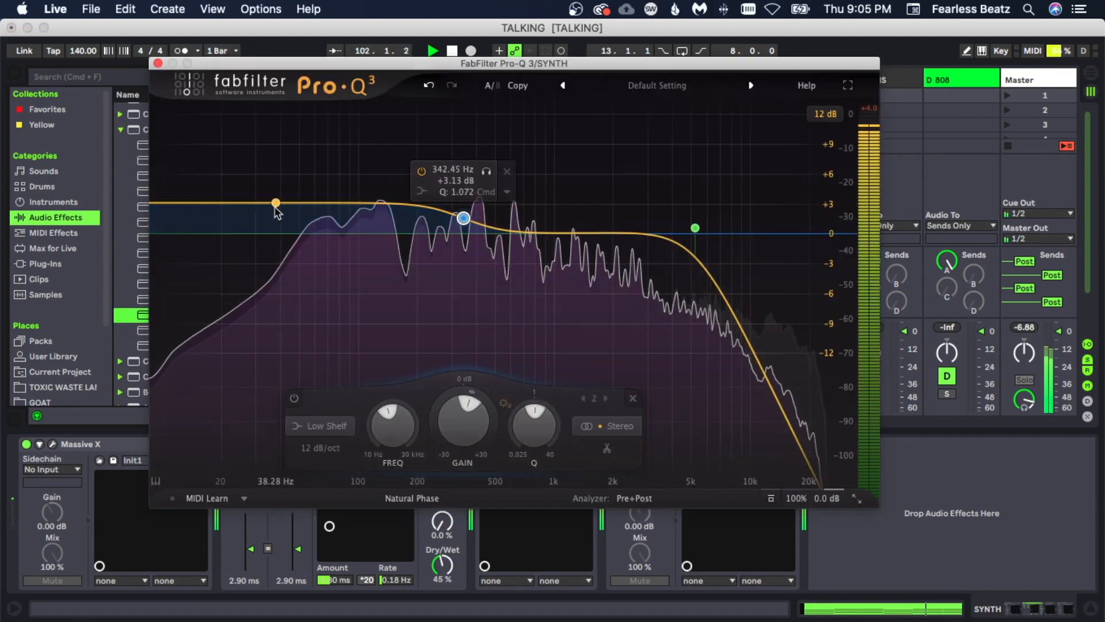
pyautogui.press('space')
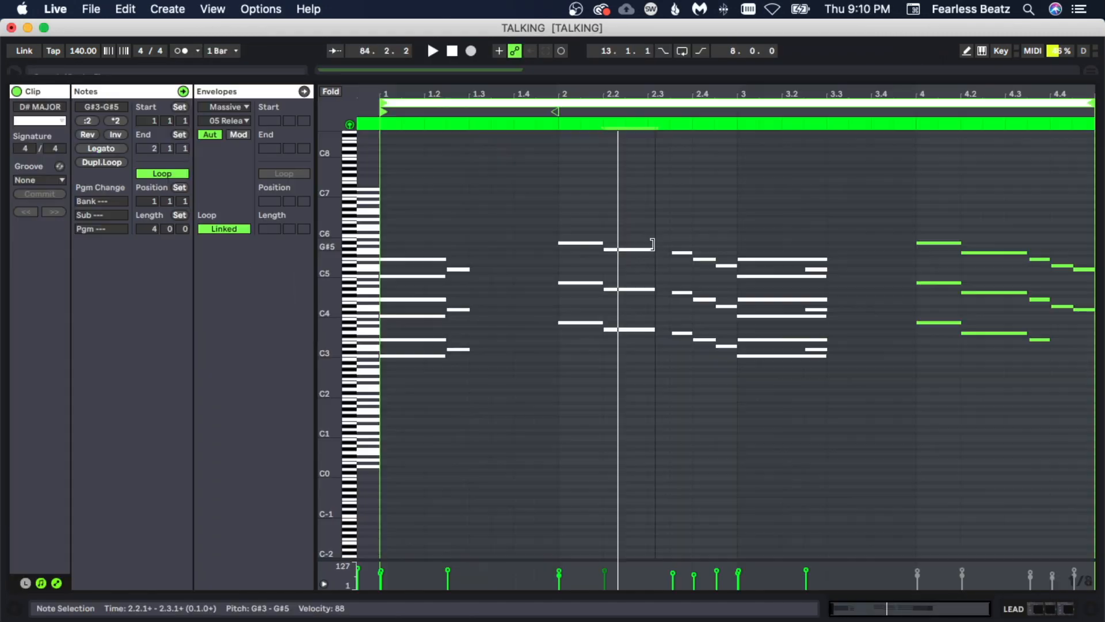
# Shorten the LEAD clip's G#3–G#5 notes starting at 2.2, audition the clip, and select the long C3–F5 notes in bar 3
pyautogui.moveTo(652, 244); pyautogui.dragTo(646, 239)
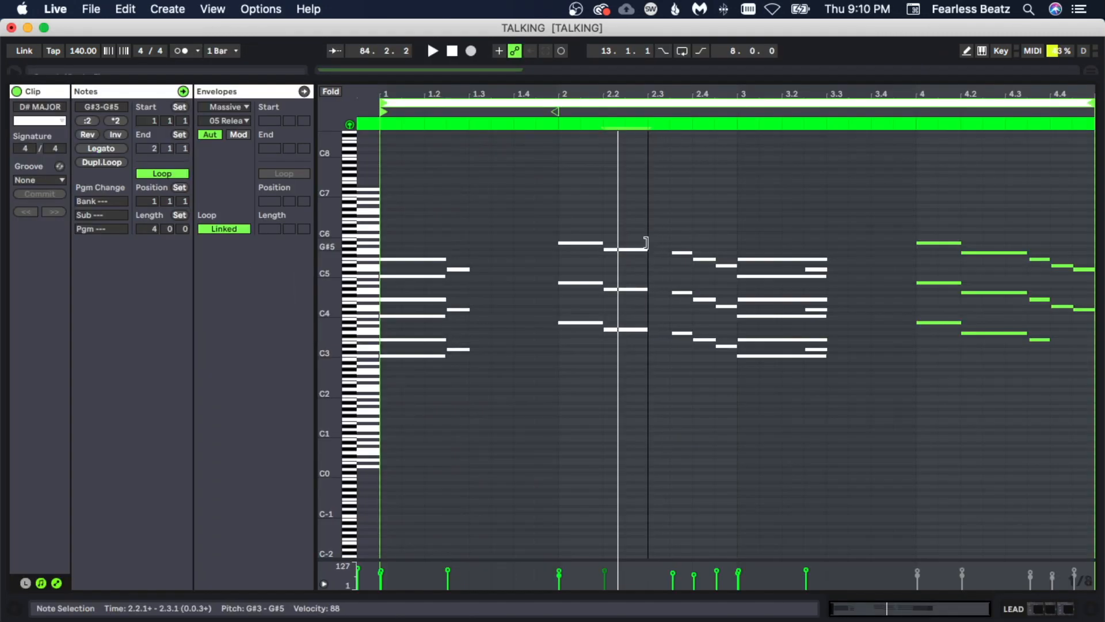
pyautogui.press('space')
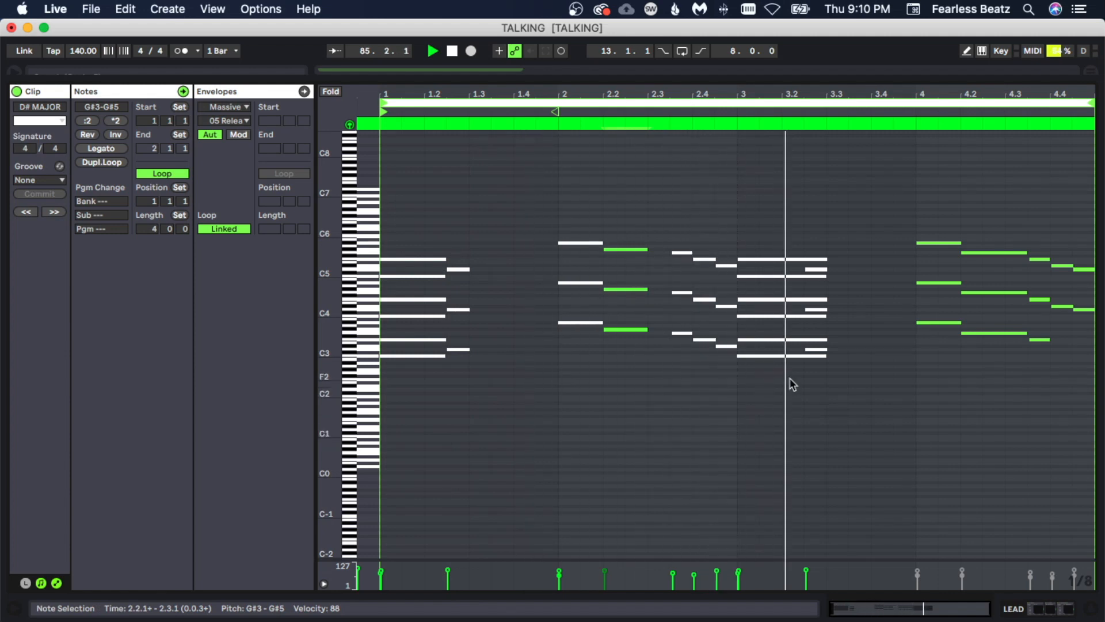
pyautogui.moveTo(789, 378); pyautogui.dragTo(768, 223)
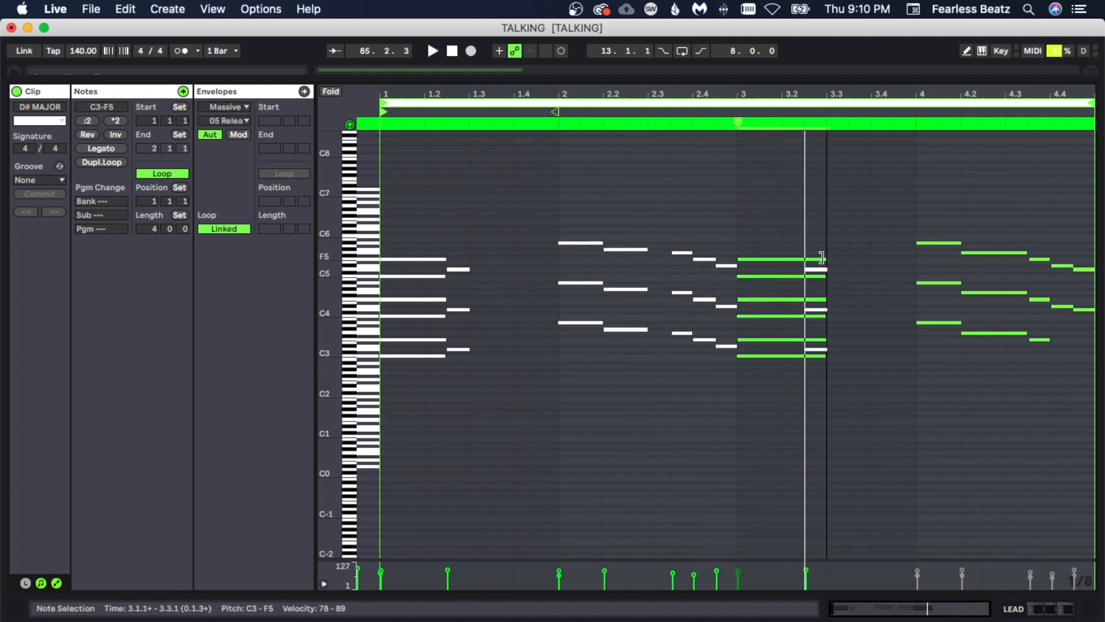
pyautogui.click(802, 256)
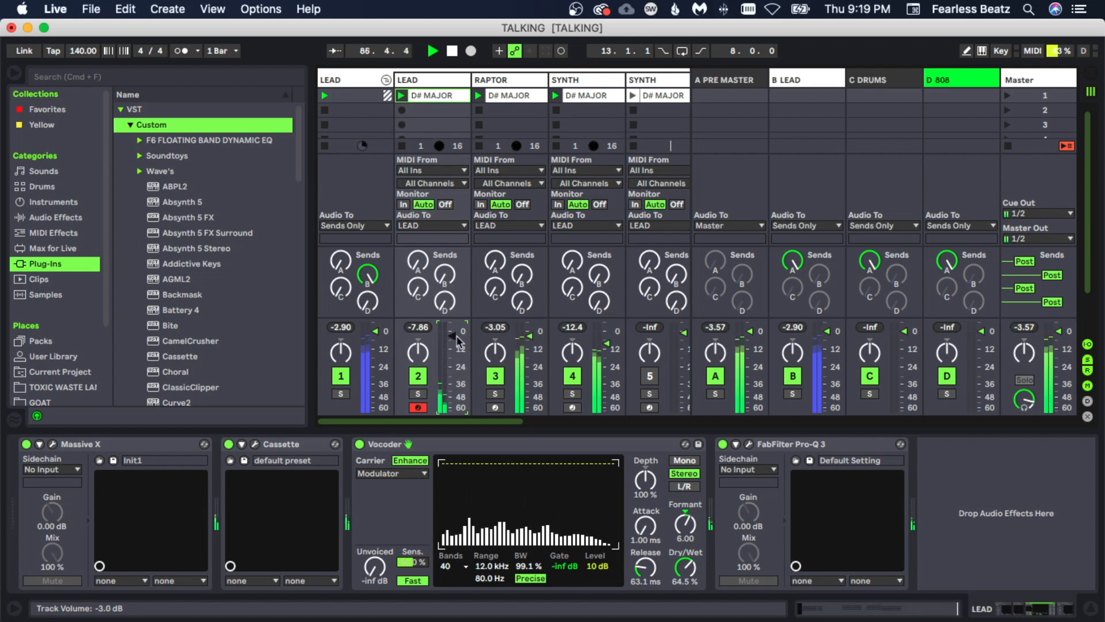
# Solo the LEAD track containing the Vocoder, stop playback, and group its Massive X into an Instrument Rack
pyautogui.click(418, 394)
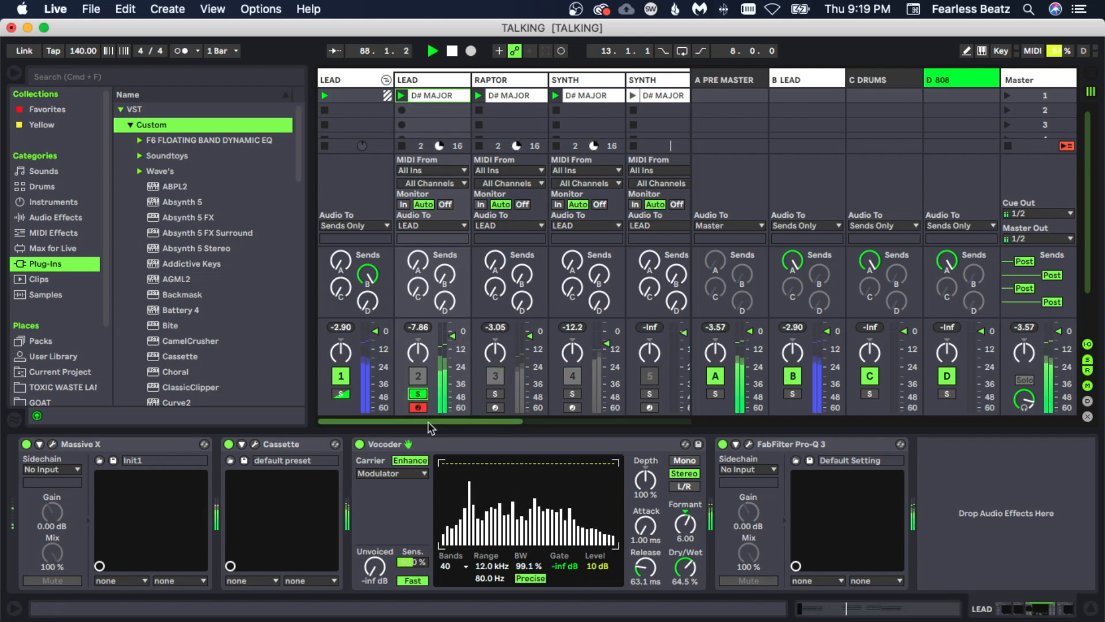
pyautogui.press('space')
pyautogui.click(154, 445)
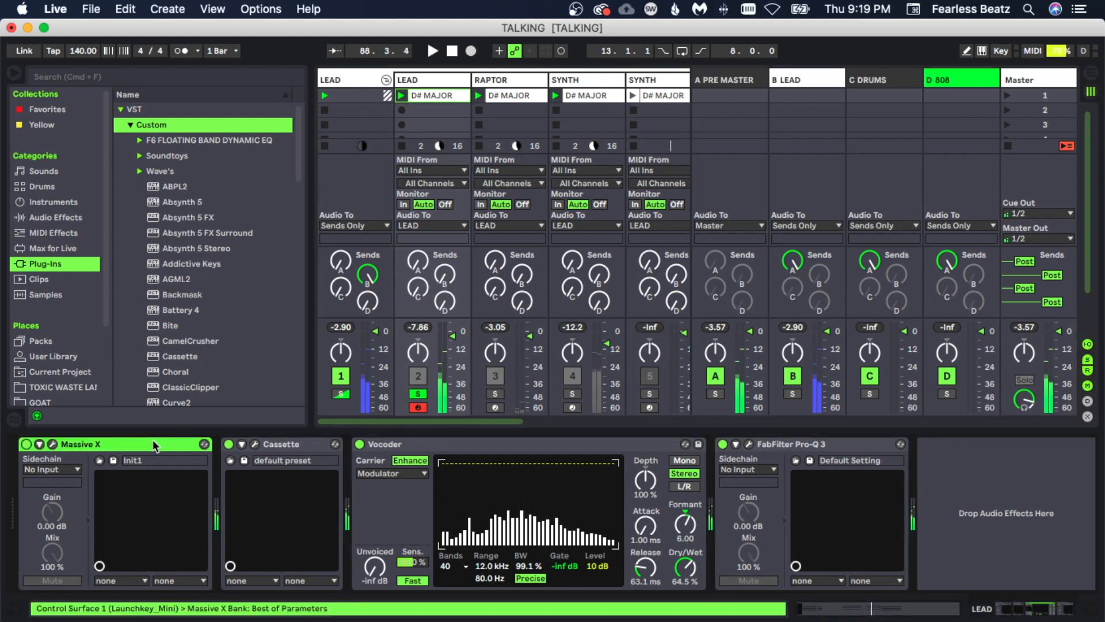
pyautogui.press('super+g')
# Duplicate the Massive X chain inside the LEAD track's Instrument Rack and adjust the first chain's panning
pyautogui.rightClick(67, 483)
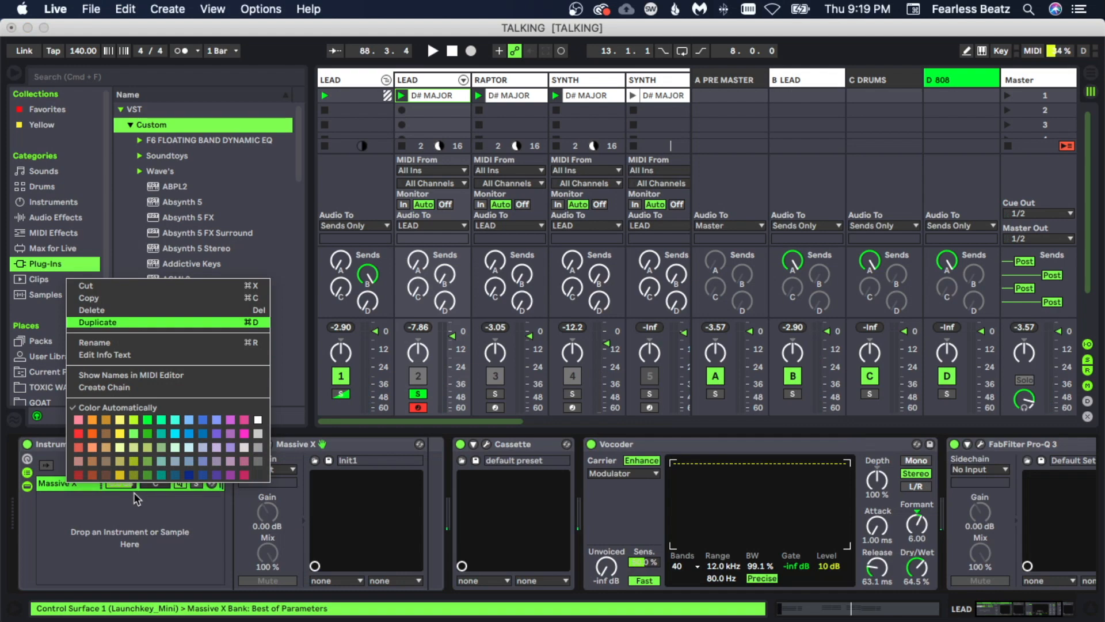
pyautogui.press('Return')
pyautogui.moveTo(156, 484); pyautogui.dragTo(157, 501)
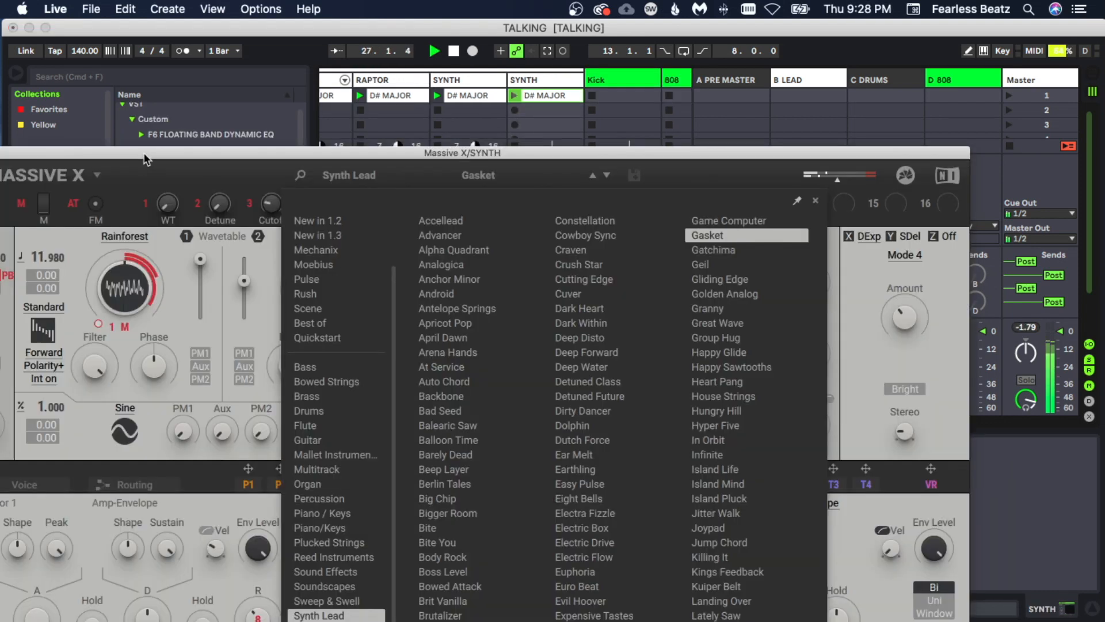
# Open the D# MAJOR clip on SYNTH track 5 and copy its four C4 notes an octave down to C3
pyautogui.moveTo(144, 159); pyautogui.dragTo(301, 172)
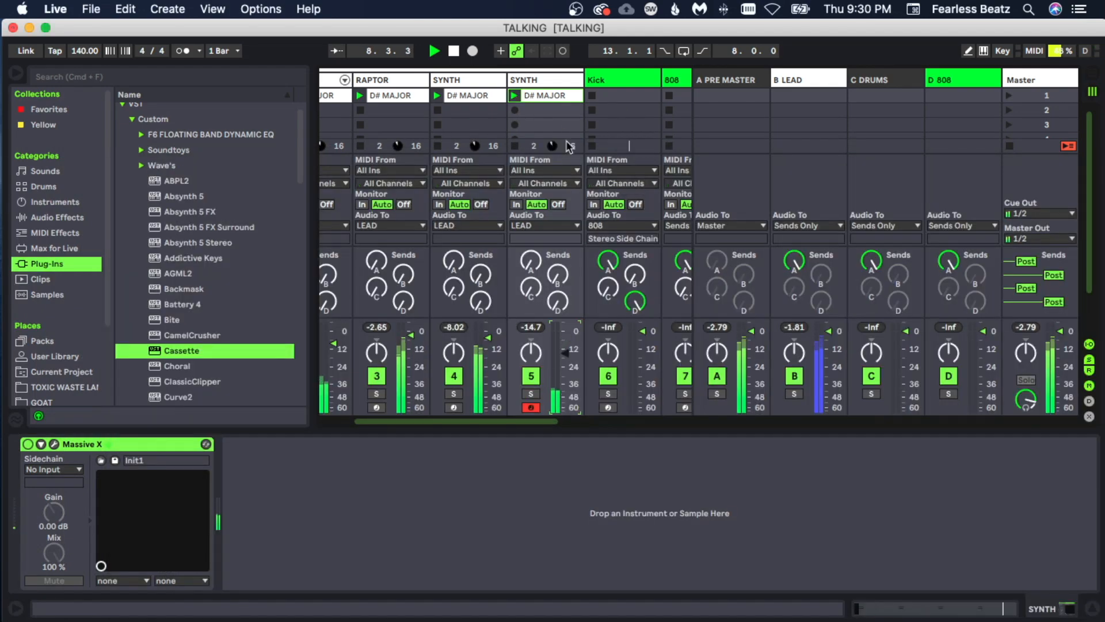
pyautogui.doubleClick(546, 95)
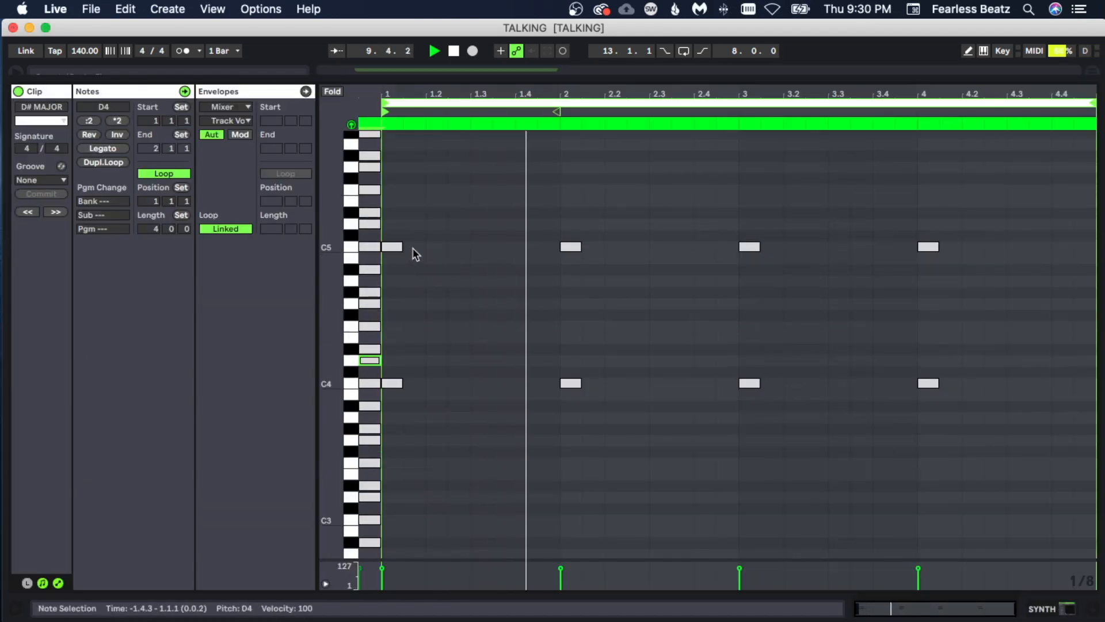
pyautogui.scroll(-3, 409, 172)
pyautogui.moveTo(398, 283); pyautogui.dragTo(1051, 409)
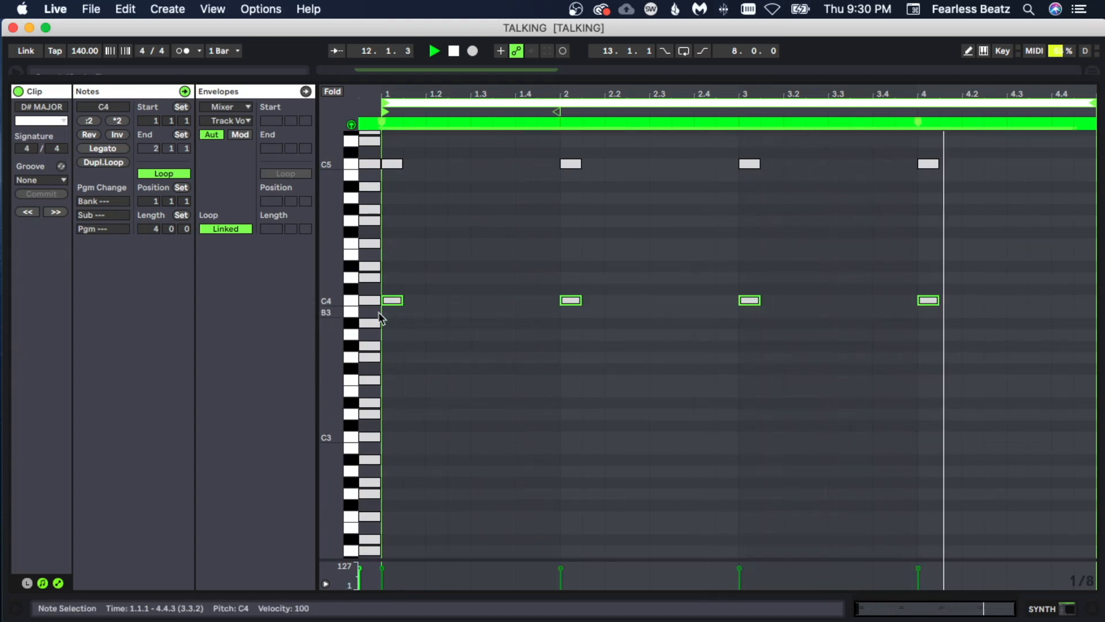
pyautogui.moveTo(392, 300); pyautogui.dragTo(400, 442)
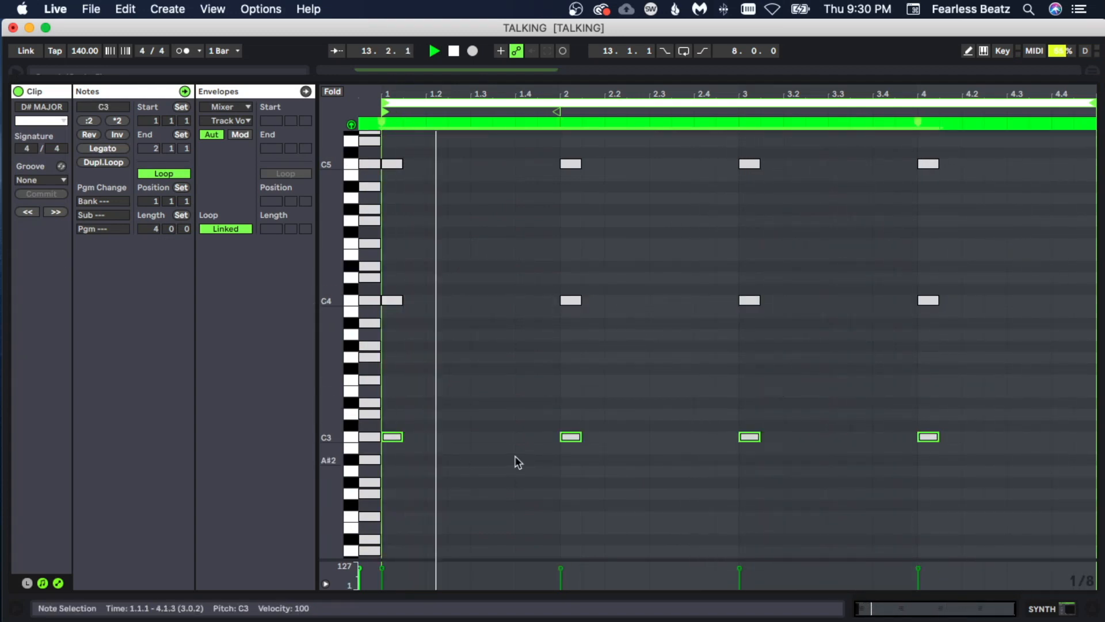